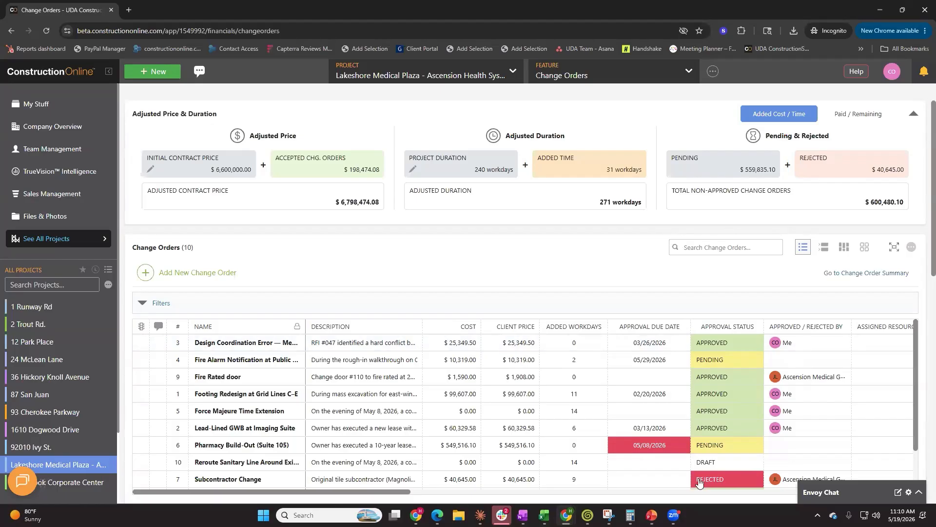
left_click(634, 361)
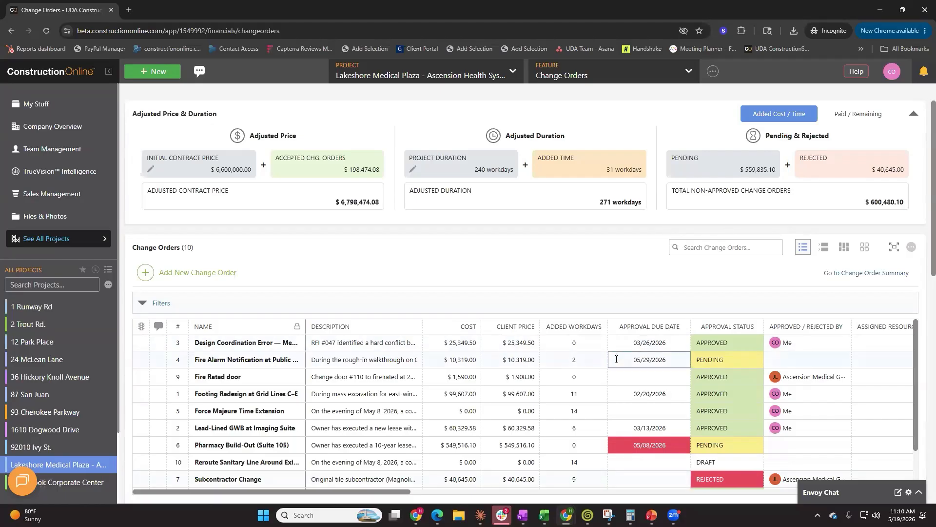
left_click(588, 80)
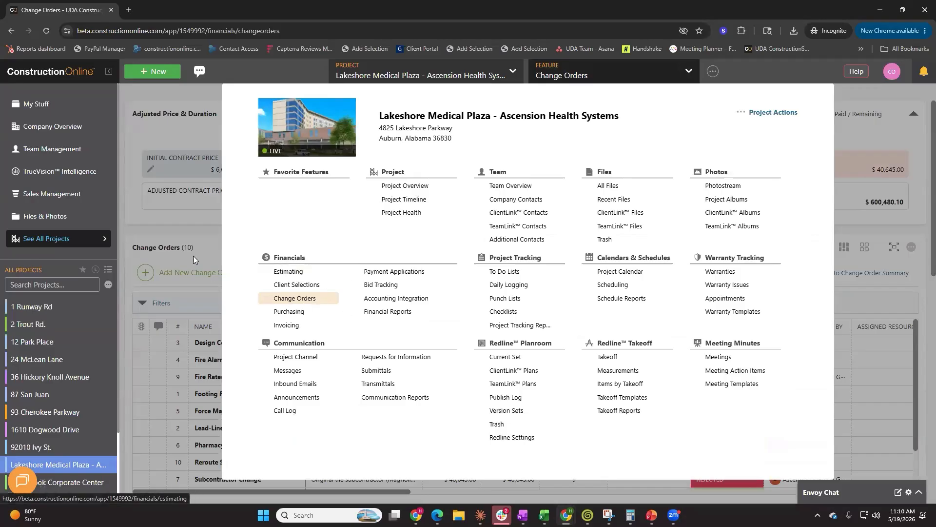
left_click(185, 232)
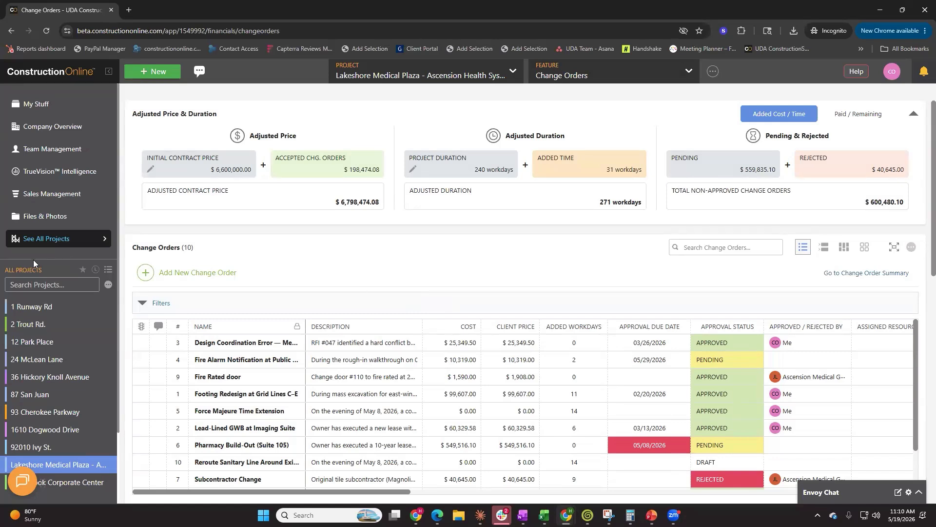
Start a new change order and name it Fire Rated Door
left_click(196, 273)
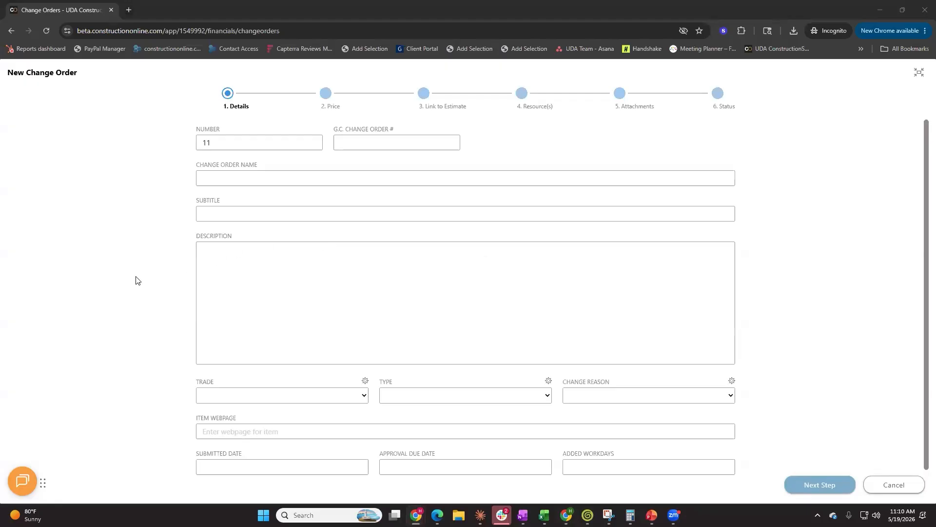
left_click(228, 181)
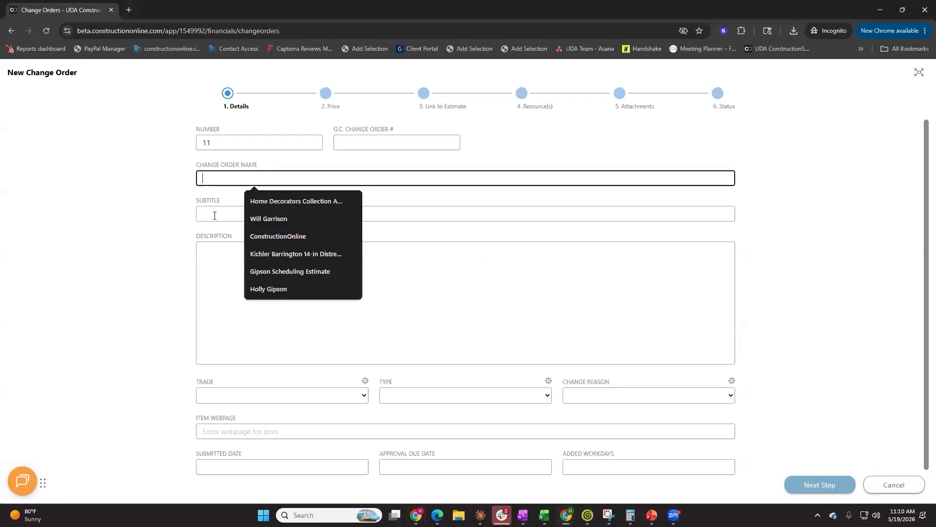
left_click(130, 232)
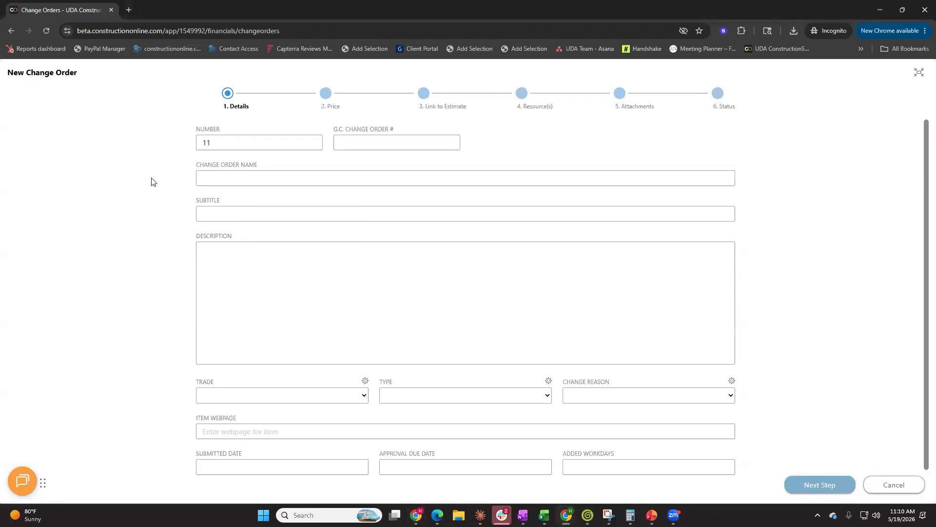
left_click(244, 178)
type("Fir")
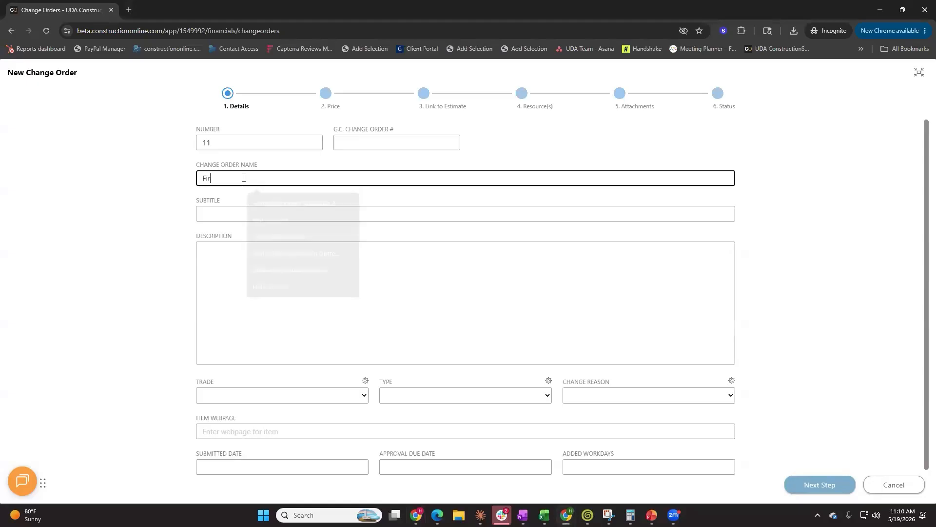
type("e Reted doo")
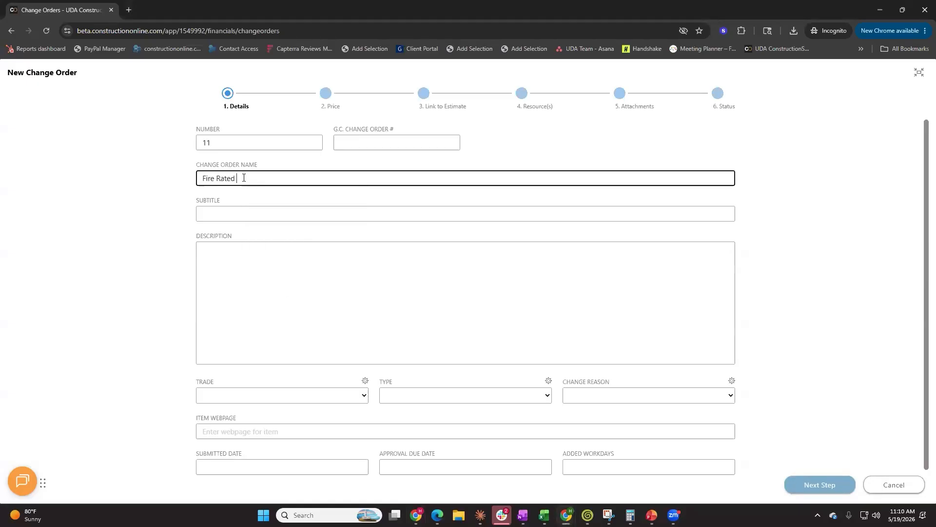
key("BackSpace")
key("BackSpace")
key("BackSpace")
type("Door")
Enter the subtitle "Change door at west entrance (#401) to fire rated door"
left_click(272, 214)
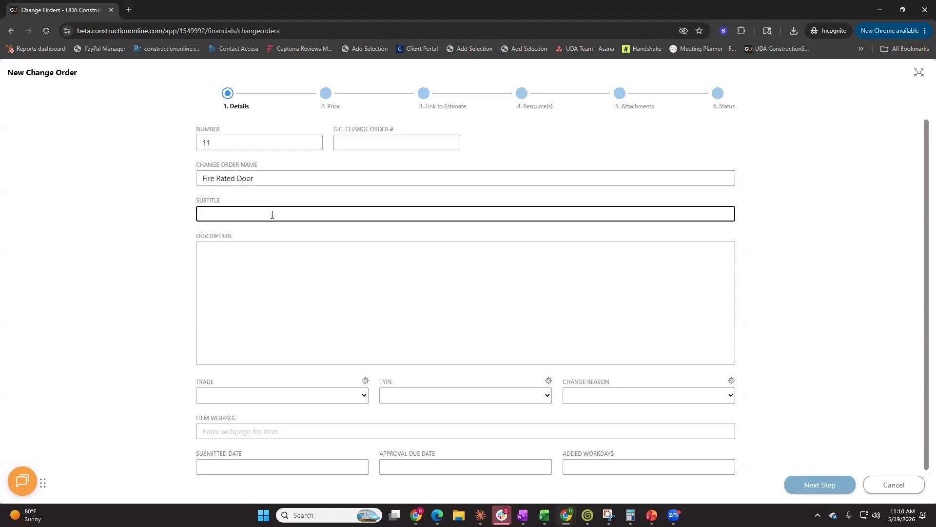
type("Change door at west entrance (#401) to fire rated door")
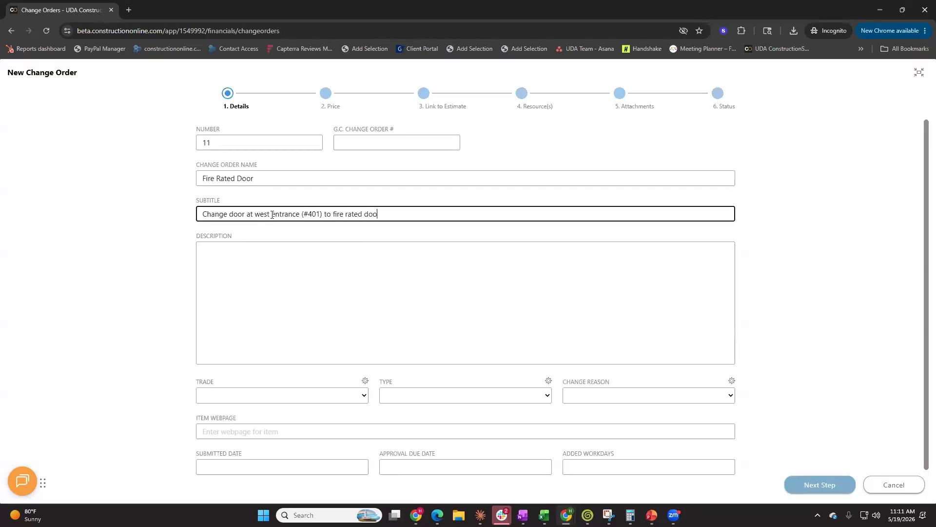
Set the change order type to Owner Change and the change reason to Design Development
left_click(334, 395)
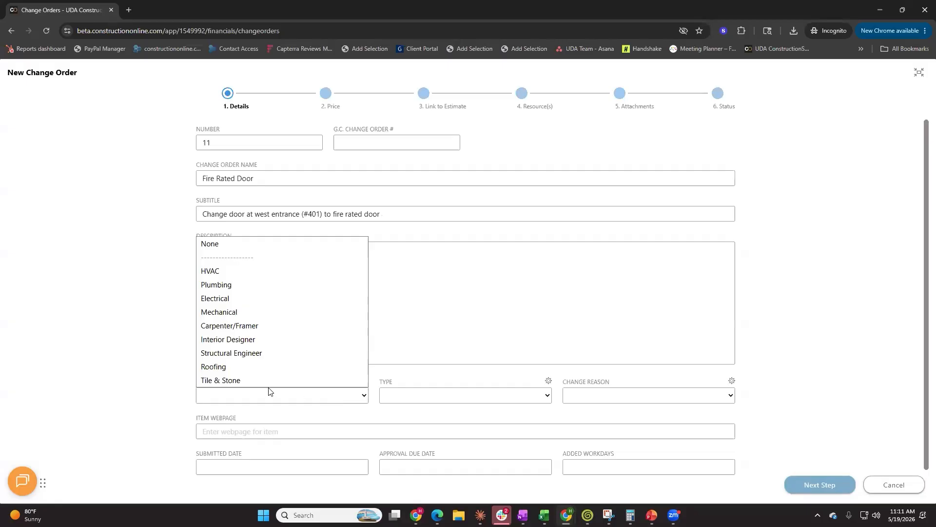
left_click(441, 401)
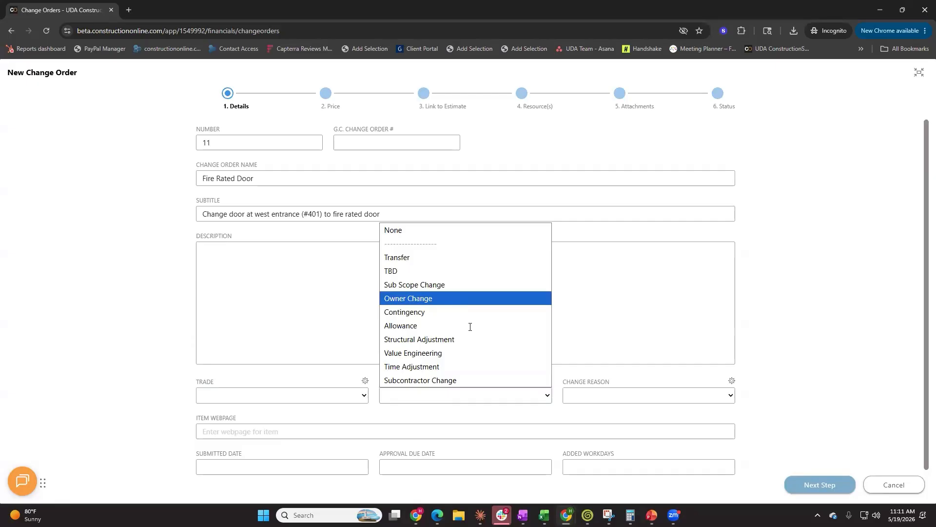
left_click(452, 304)
left_click(647, 399)
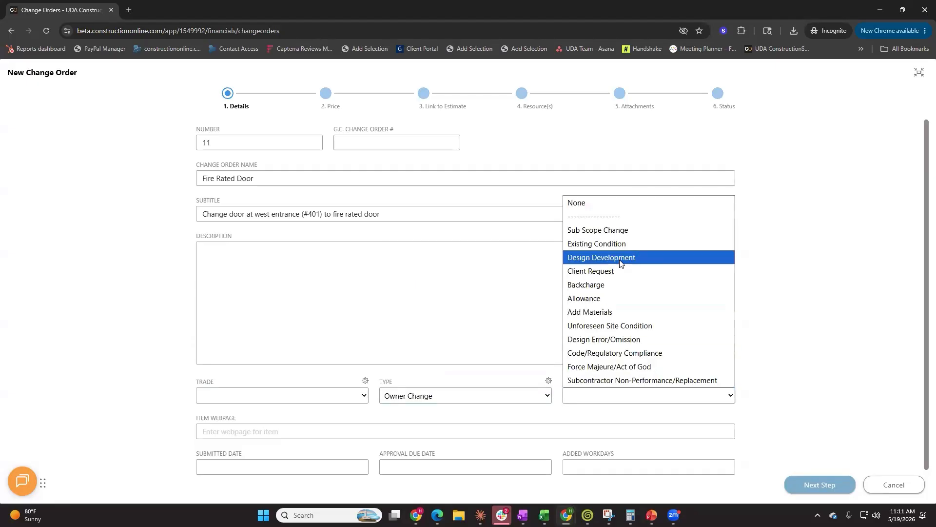
left_click(620, 259)
Change the color of the Owner Change type to orange in the change types settings and save
scroll(842, 384, "down", 1)
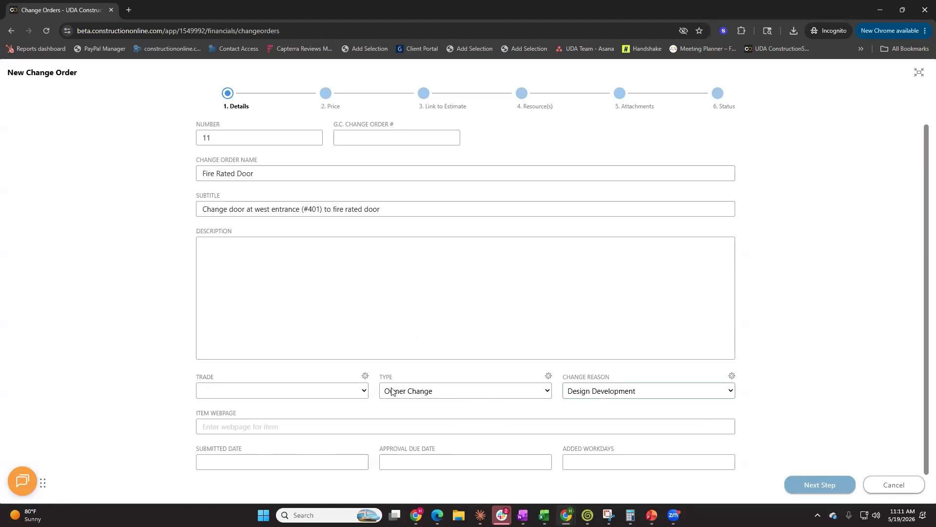
left_click(548, 376)
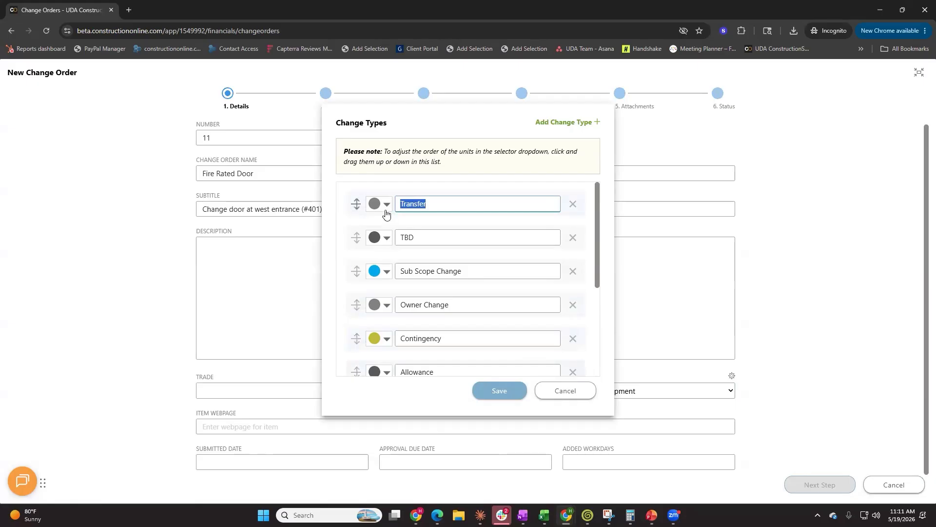
left_click(378, 305)
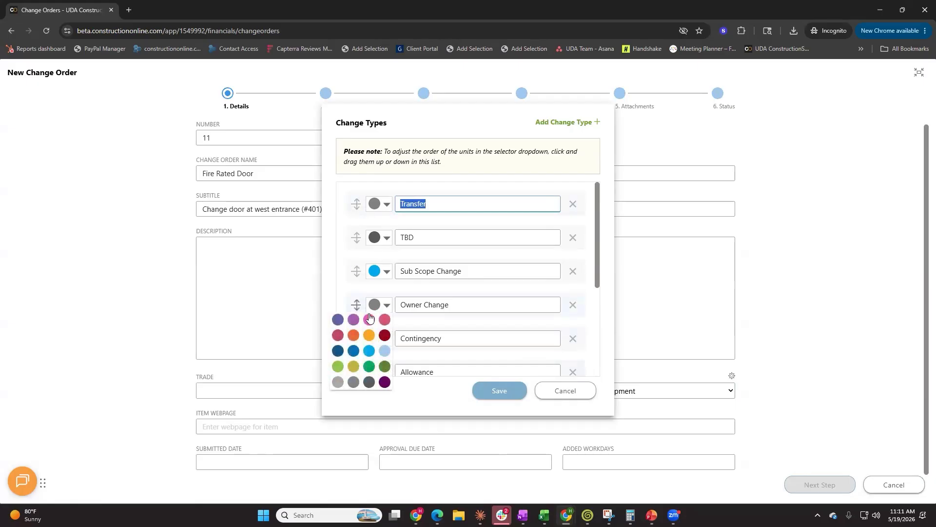
left_click(353, 336)
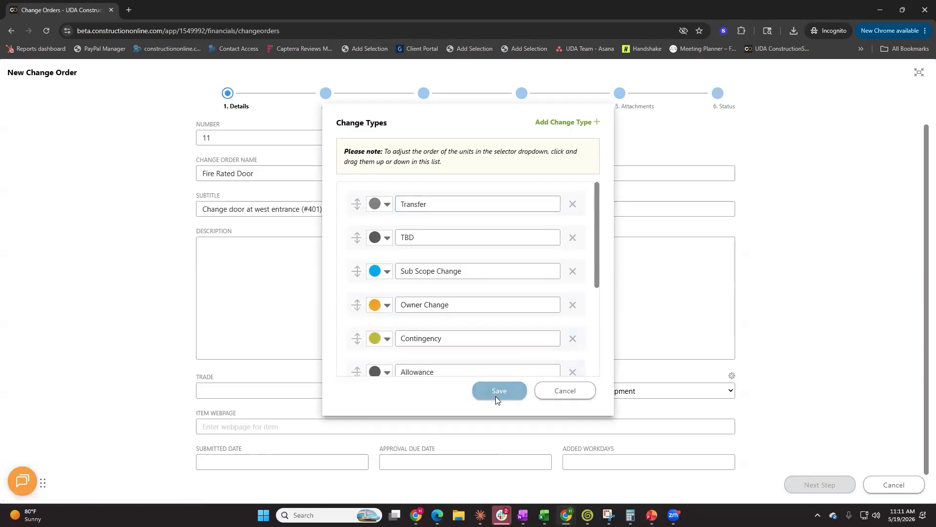
left_click(498, 391)
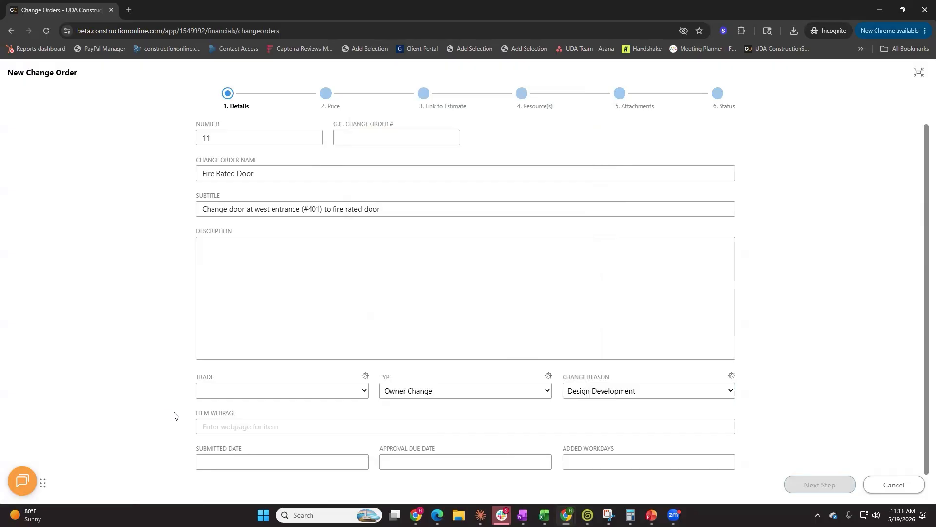
Set the submitted date to 05/19/2026 and the approval due date to 05/29/2026
left_click(305, 463)
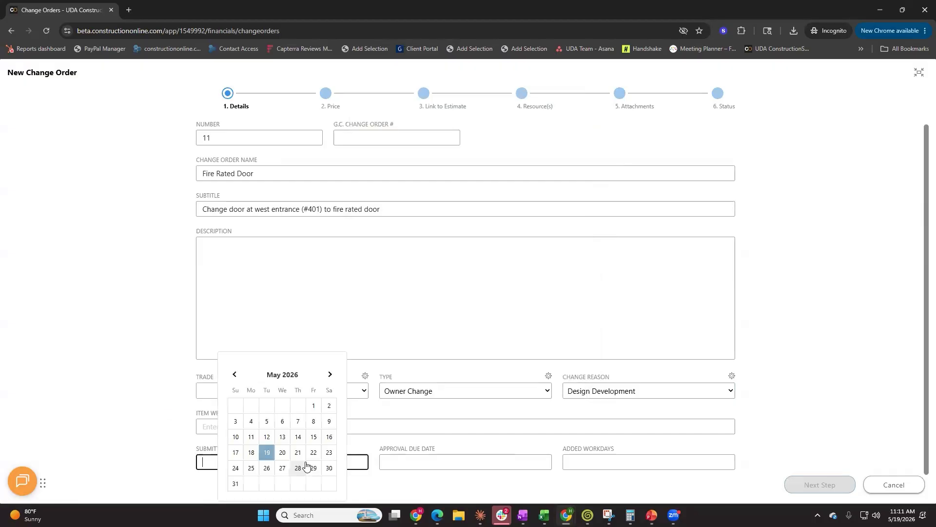
left_click(267, 452)
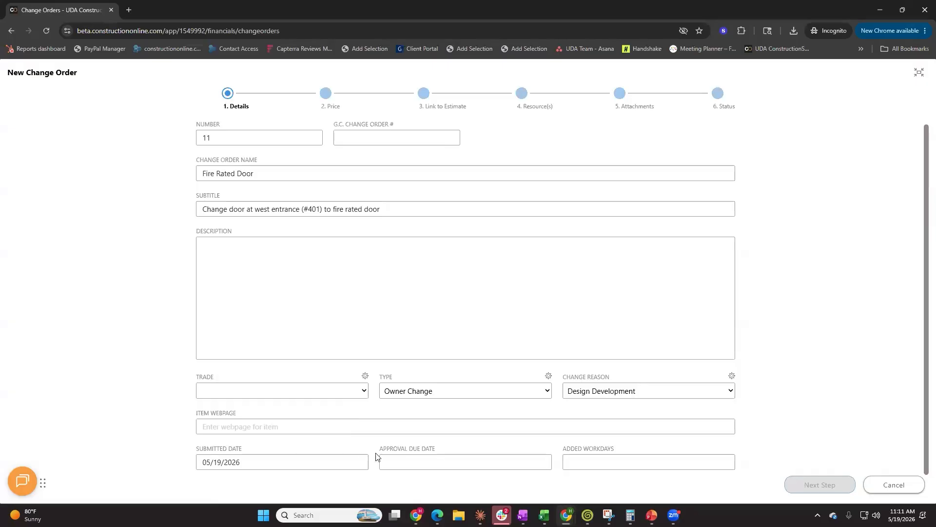
left_click(429, 462)
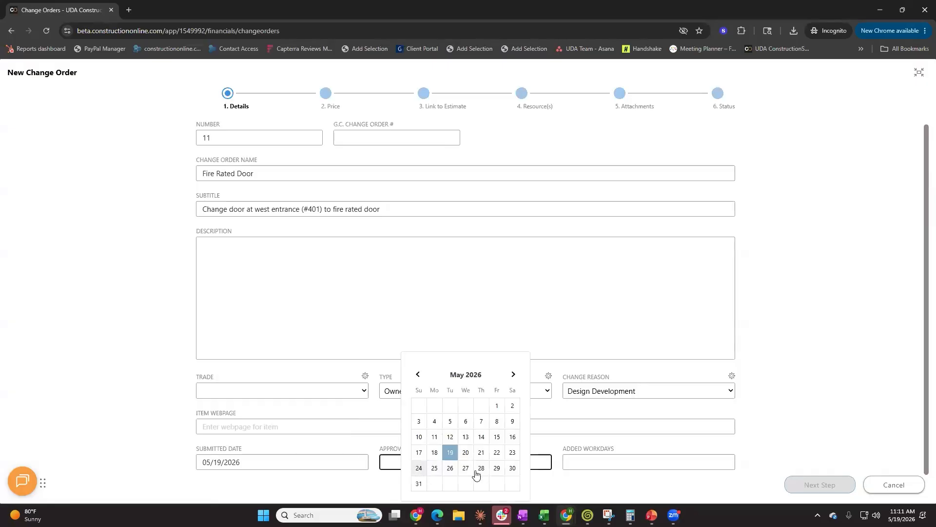
left_click(496, 468)
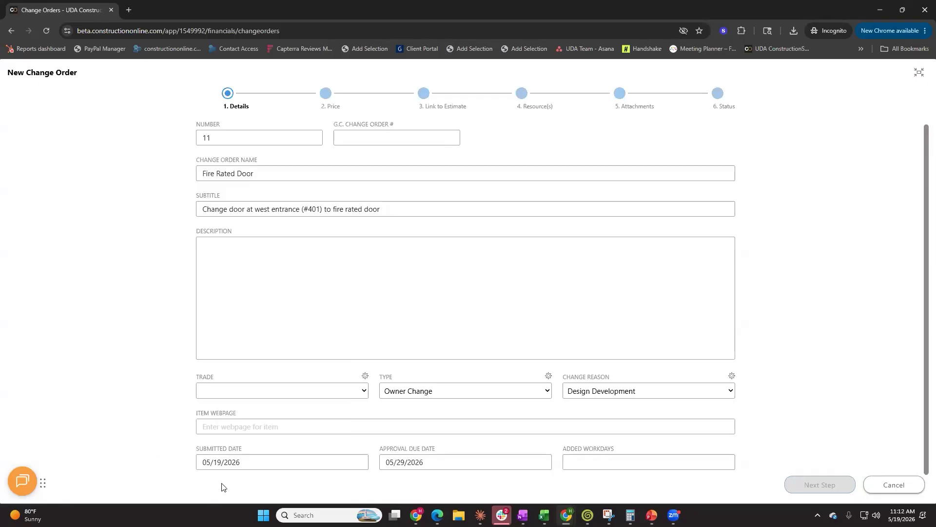
Set the added workdays to 3 and advance to the Price step
left_click(691, 466)
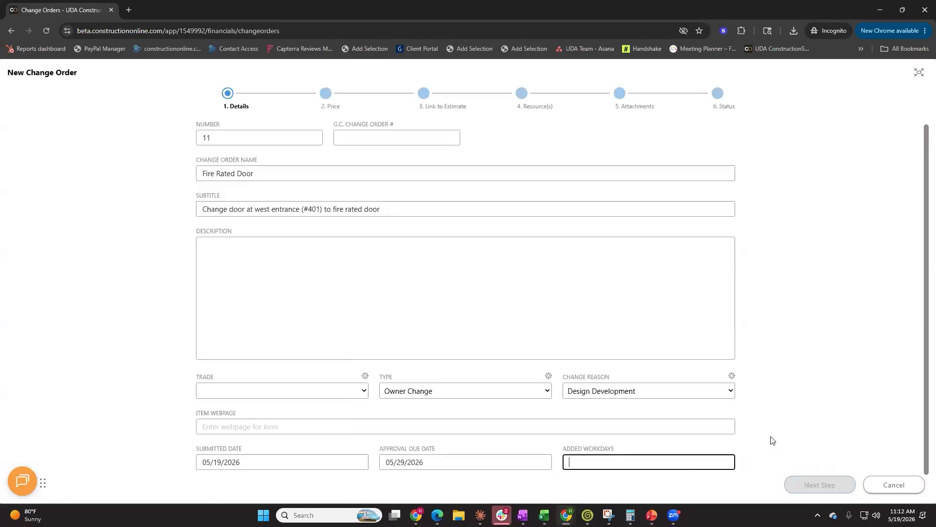
type("3")
left_click(796, 446)
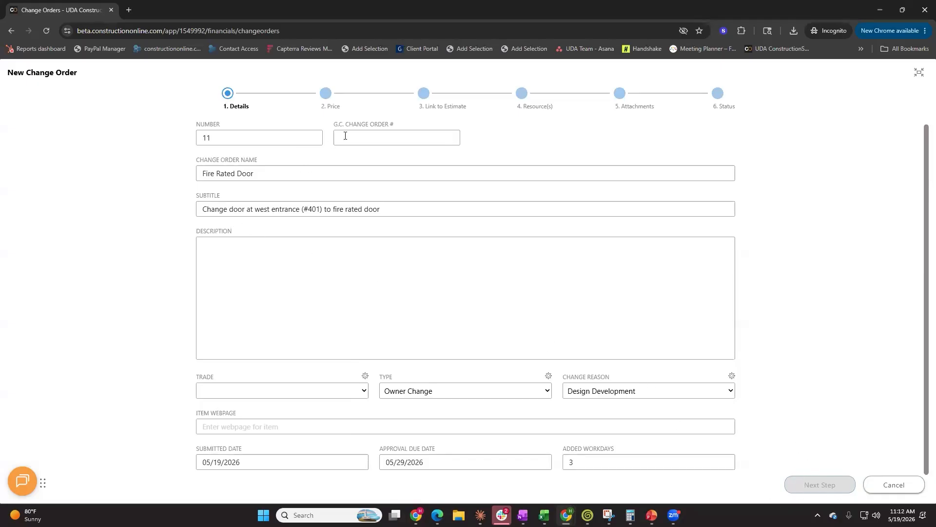
left_click(301, 173)
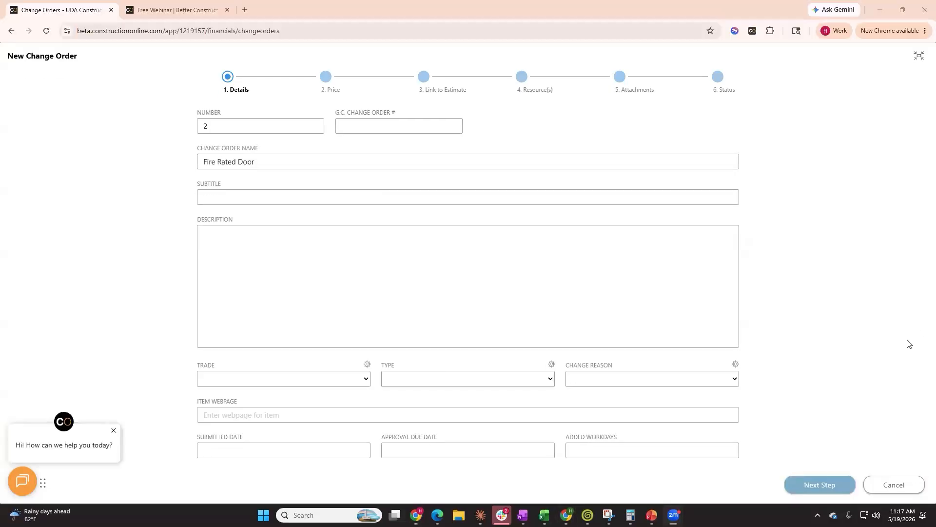
left_click(821, 484)
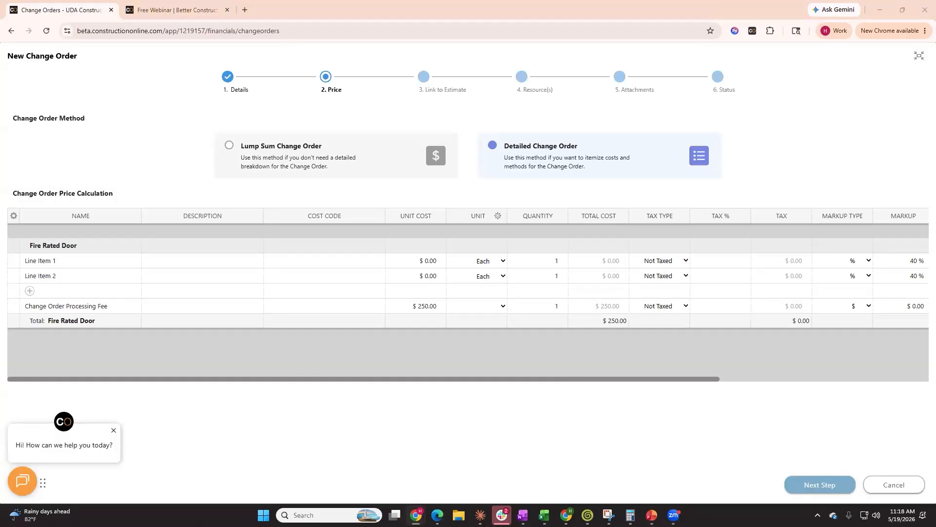
left_click(360, 146)
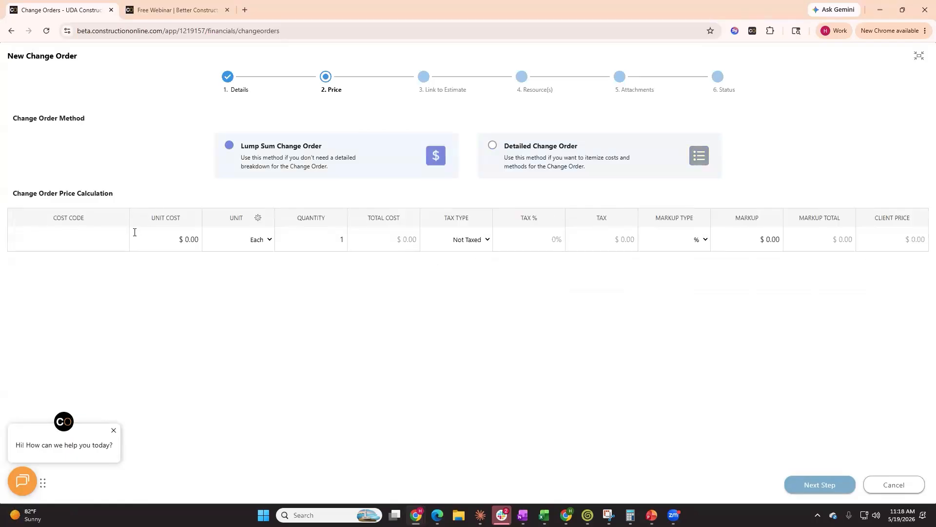
left_click(166, 240)
type("15000")
key("Tab")
left_click(583, 164)
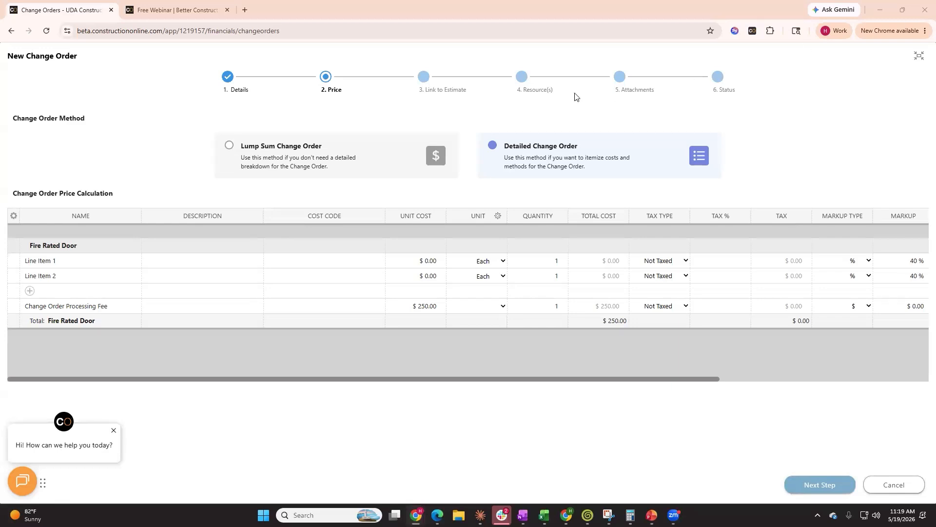
Replace the first line item with the cost book item Fire Sprinkler Design & Engineering at a unit cost of 1500
left_click(65, 262)
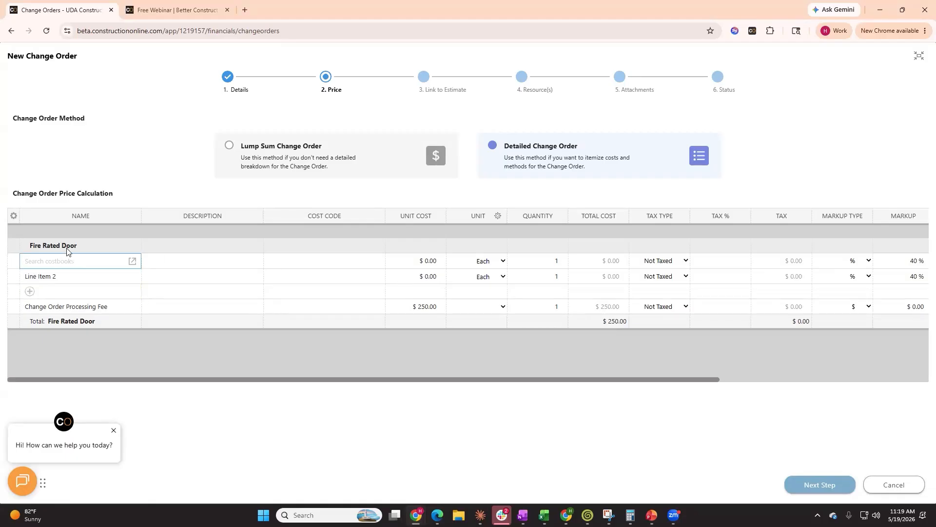
type("Fire rate")
key("BackSpace")
key("BackSpace")
key("BackSpace")
key("BackSpace")
key("BackSpace")
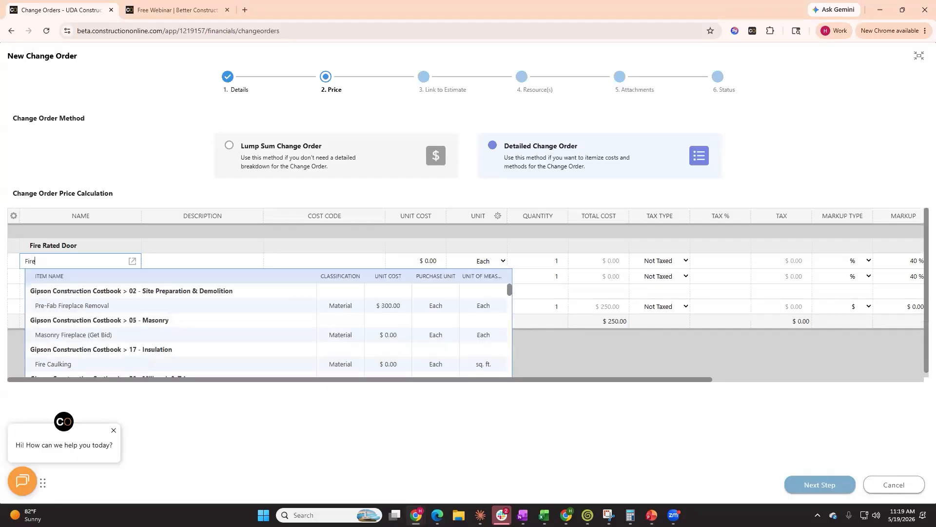
scroll(165, 328, "down", 5)
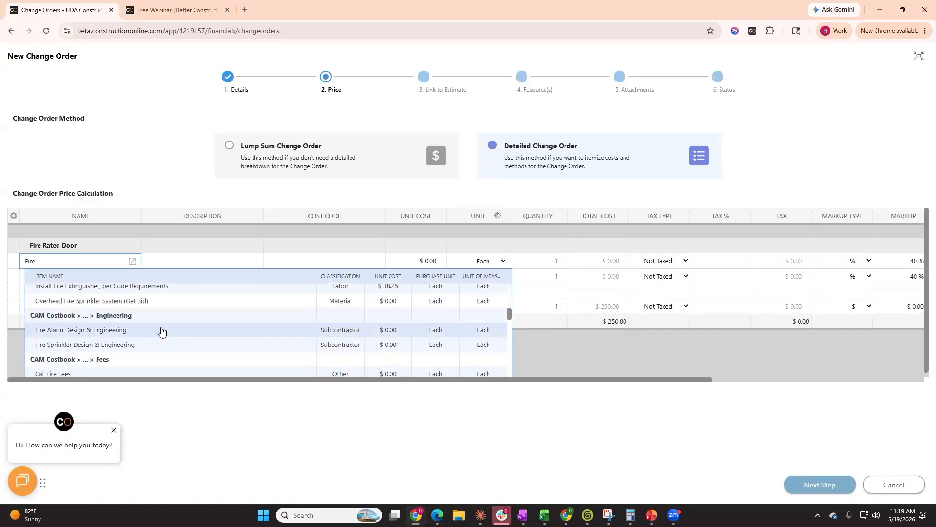
left_click(131, 345)
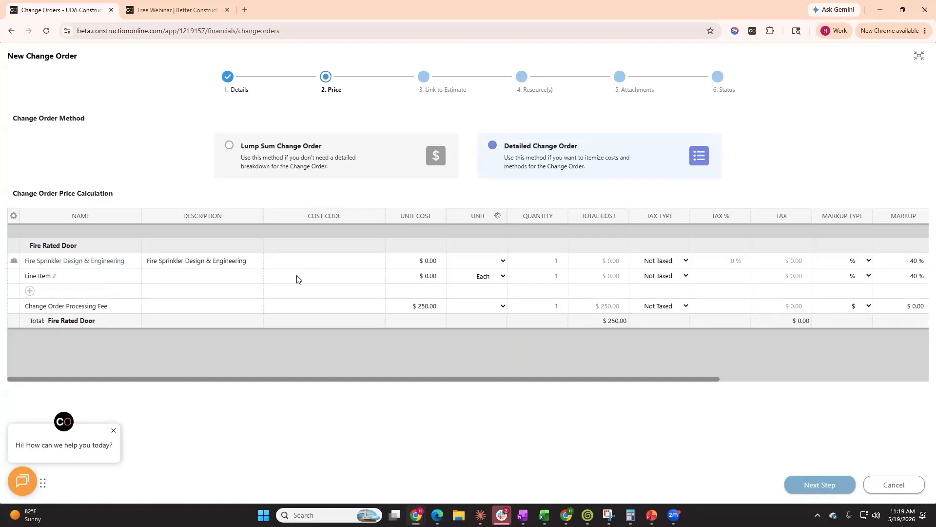
left_click(421, 258)
type("1500")
Rename the second line item Fire Rated Door and set its unit cost to 3000
left_click(72, 276)
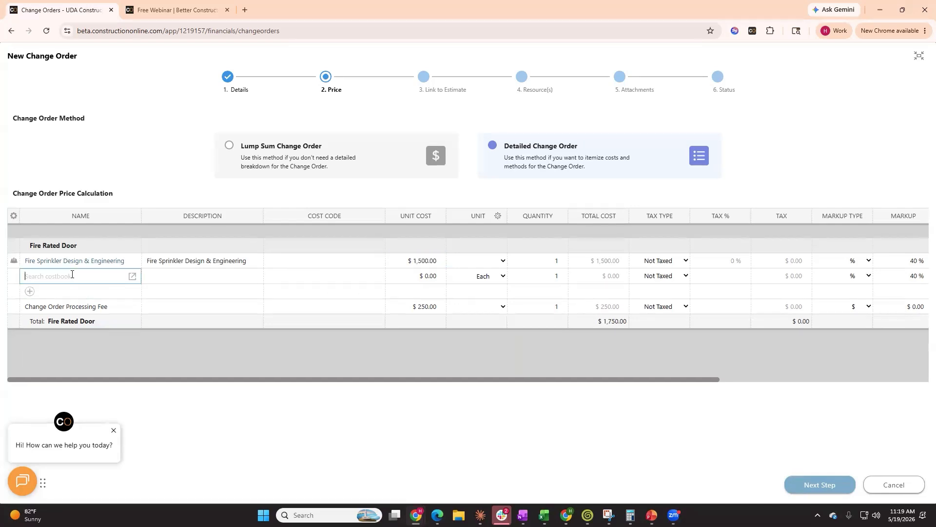
type("Fire Rated Door")
left_click(430, 276)
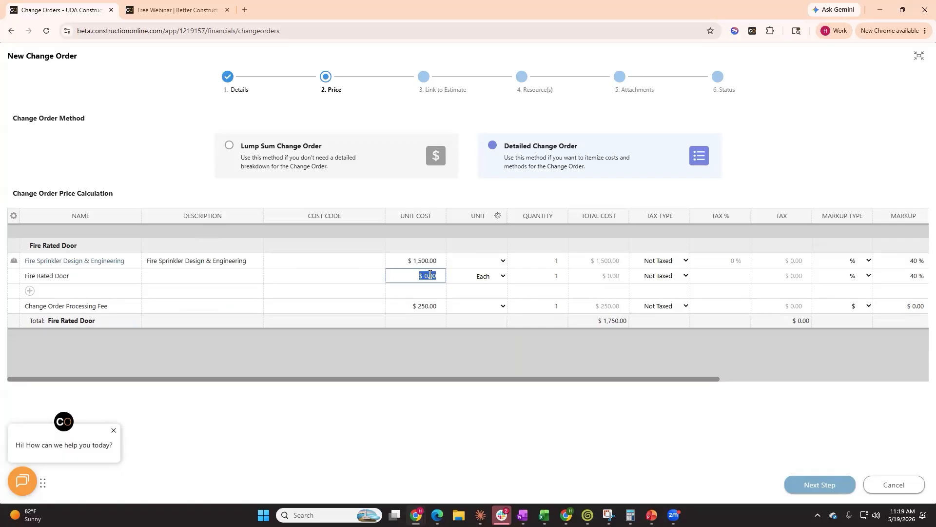
type("3000")
key("Return")
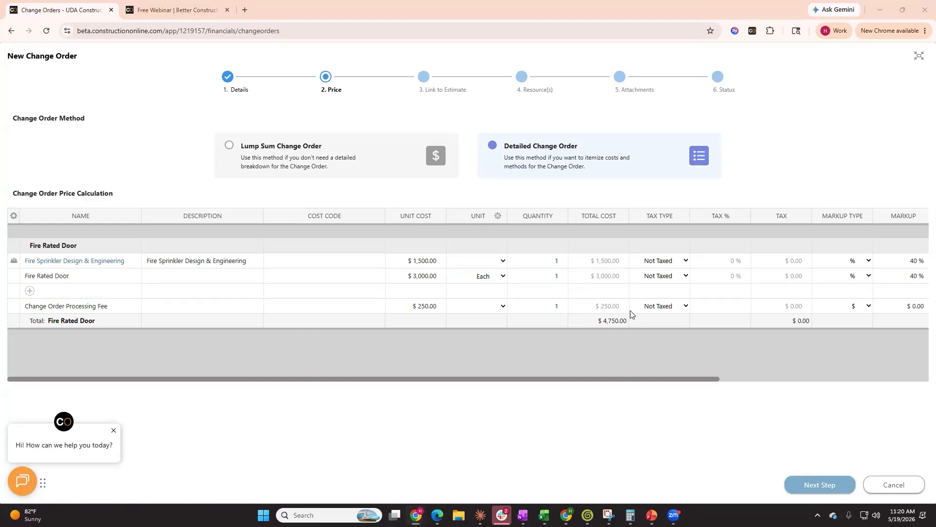
Dismiss the chat prompt and advance to the Link to Estimate step
left_click_drag(373, 379, 327, 366)
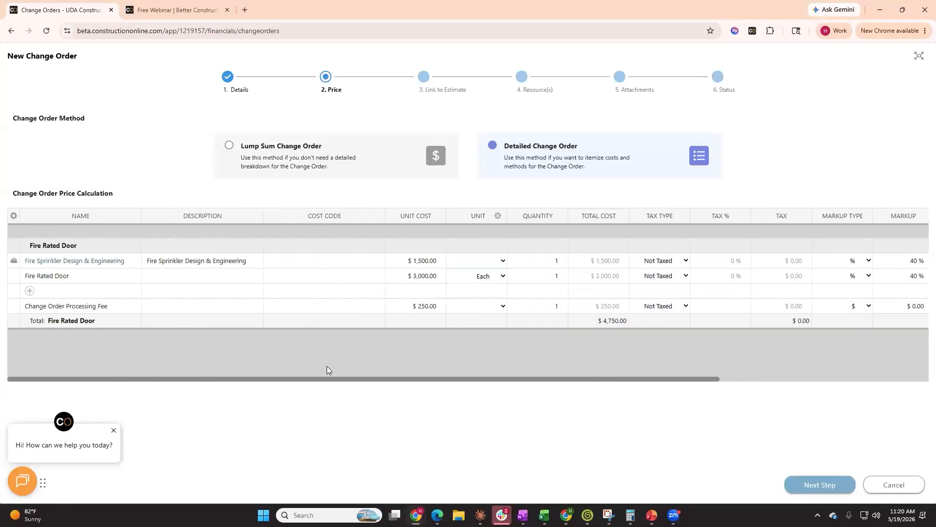
left_click(114, 430)
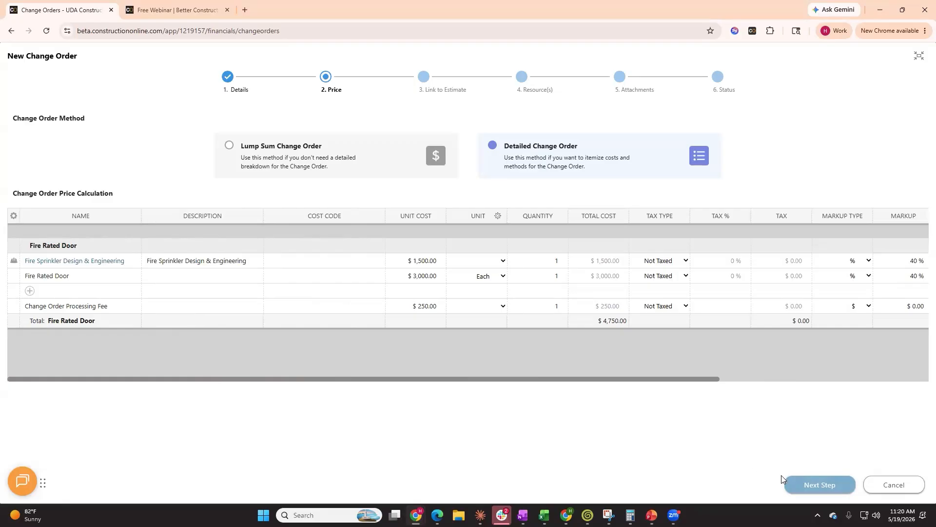
left_click(813, 483)
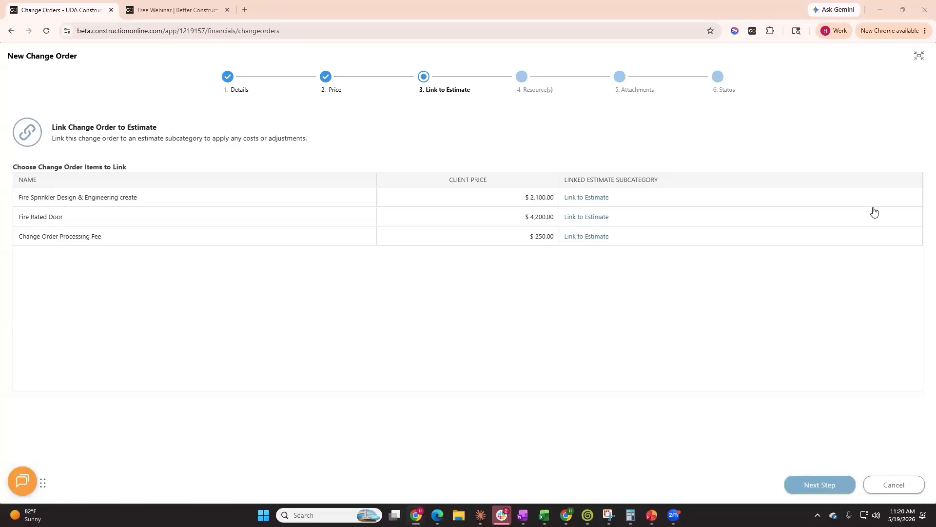
Link the Fire Sprinkler Design & Engineering item to the estimate subcategory 08101 - Exterior Doors under Div. 08 - Doors and Windows
left_click(586, 199)
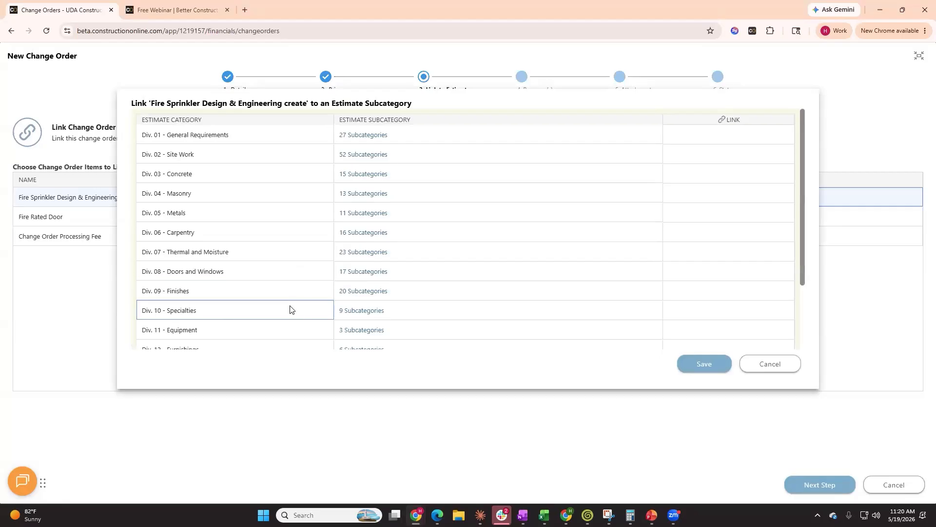
left_click(374, 274)
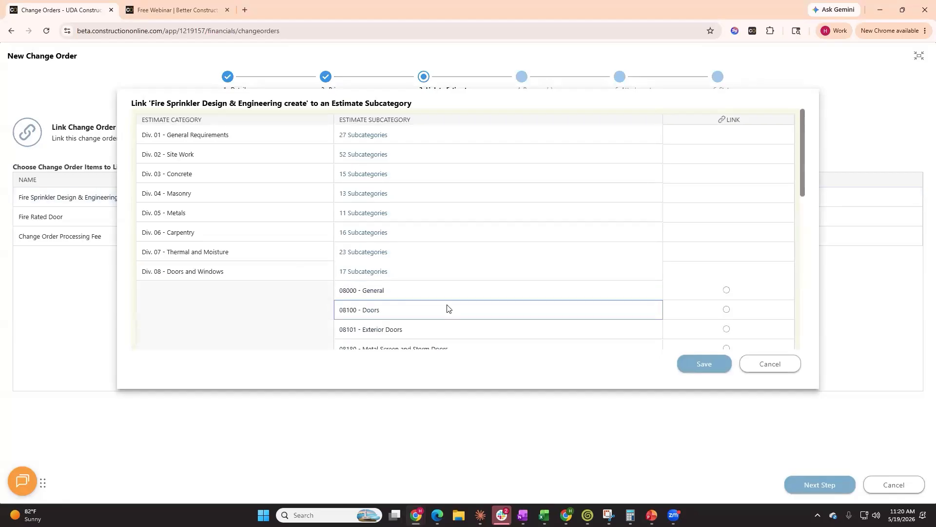
scroll(445, 307, "down", 2)
left_click(727, 232)
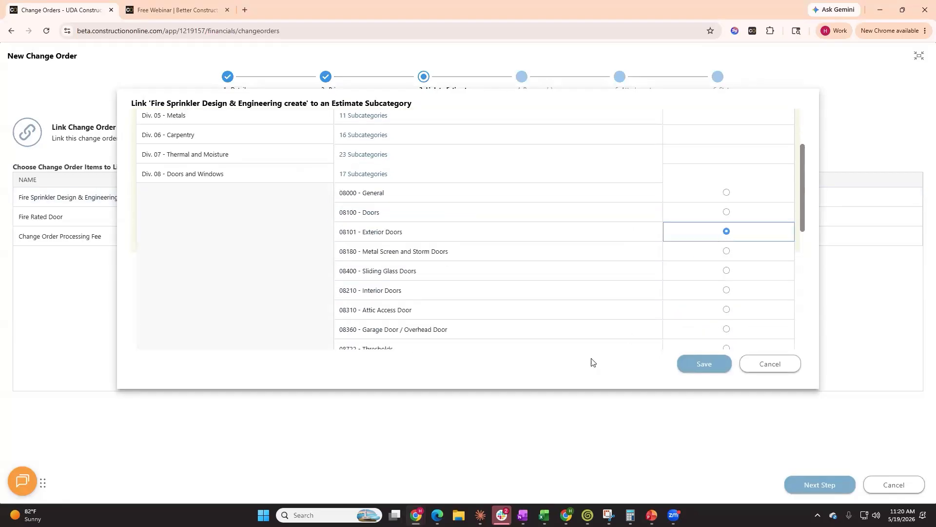
left_click(689, 363)
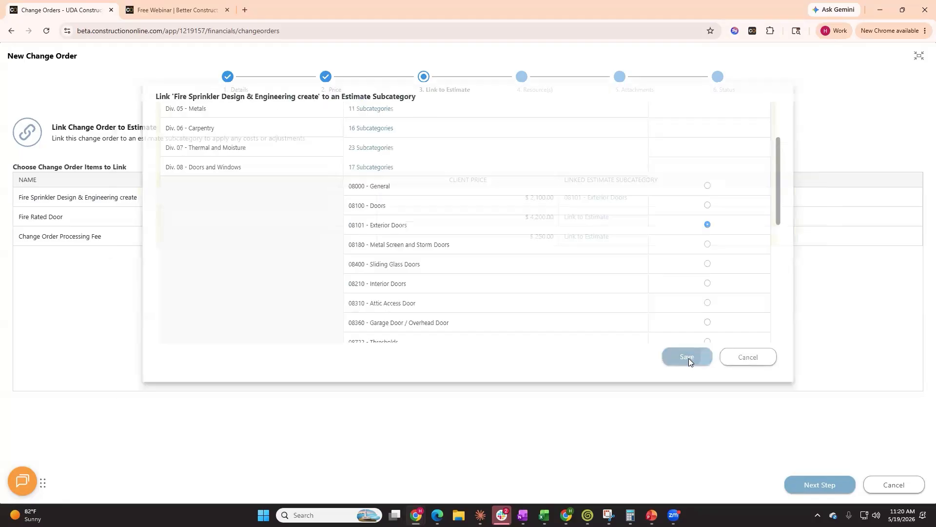
Link the Fire Rated Door item to the estimate subcategory 08101 - Exterior Doors under Div. 08 - Doors and Windows
left_click(587, 217)
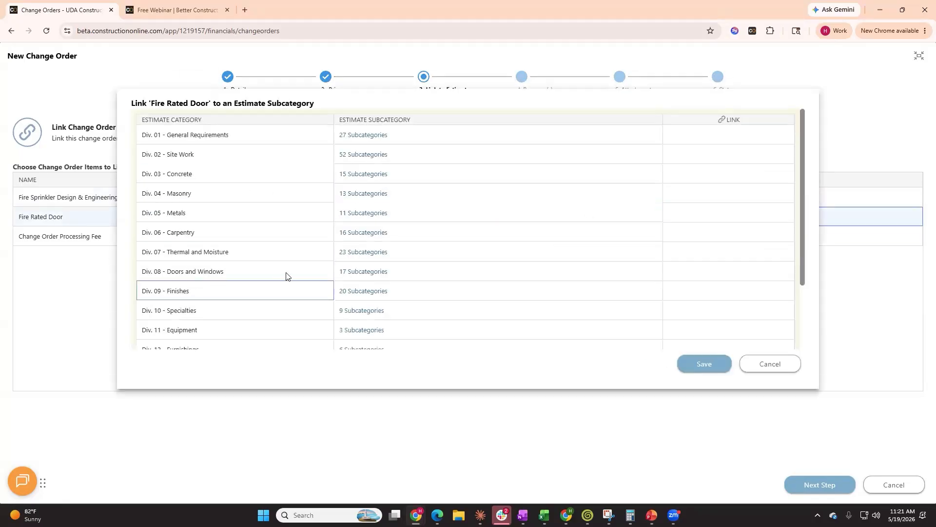
left_click(373, 271)
scroll(456, 319, "down", 1)
scroll(456, 321, "down", 1)
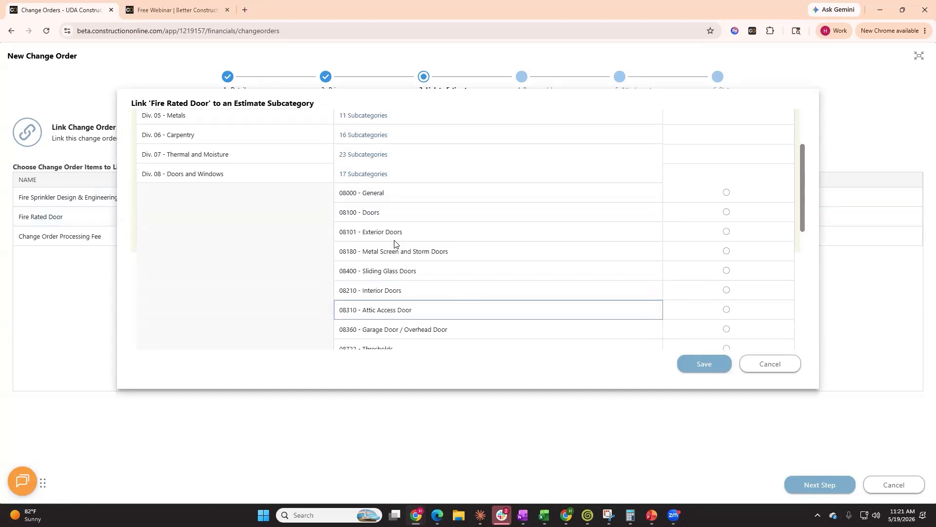
left_click(727, 233)
left_click(703, 367)
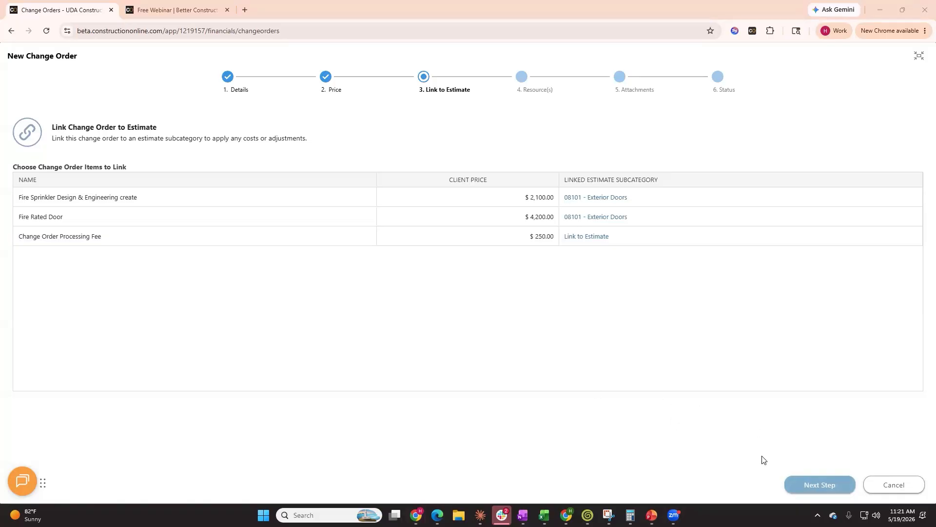
Skip the Resources and Attachments steps and finish creating the change order
left_click(806, 482)
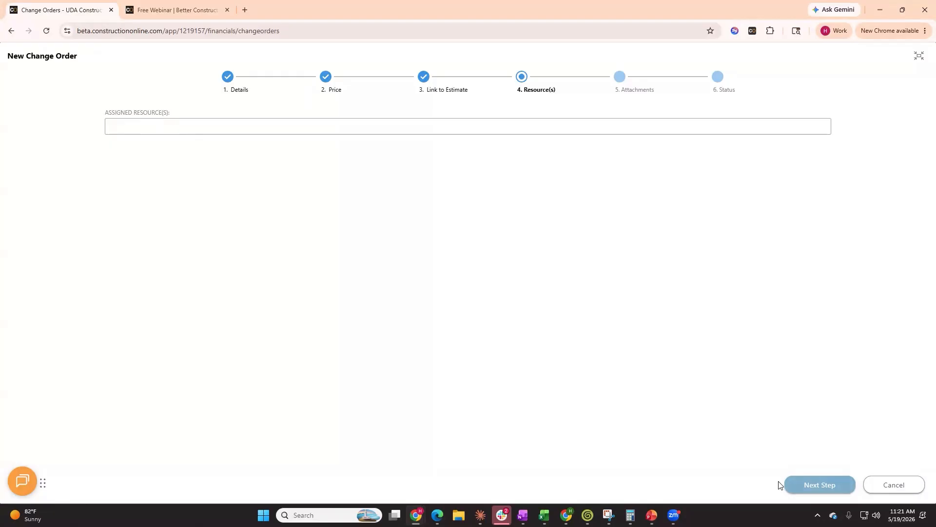
left_click(817, 484)
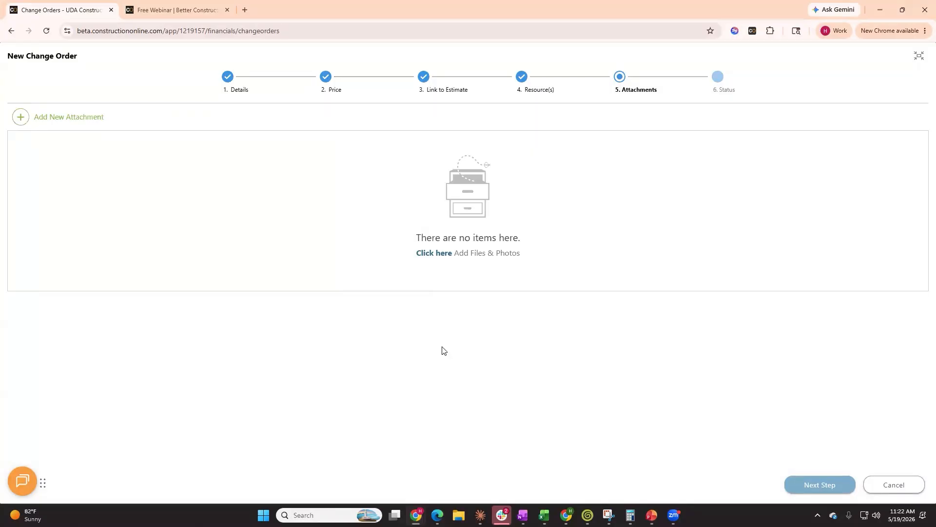
left_click(801, 489)
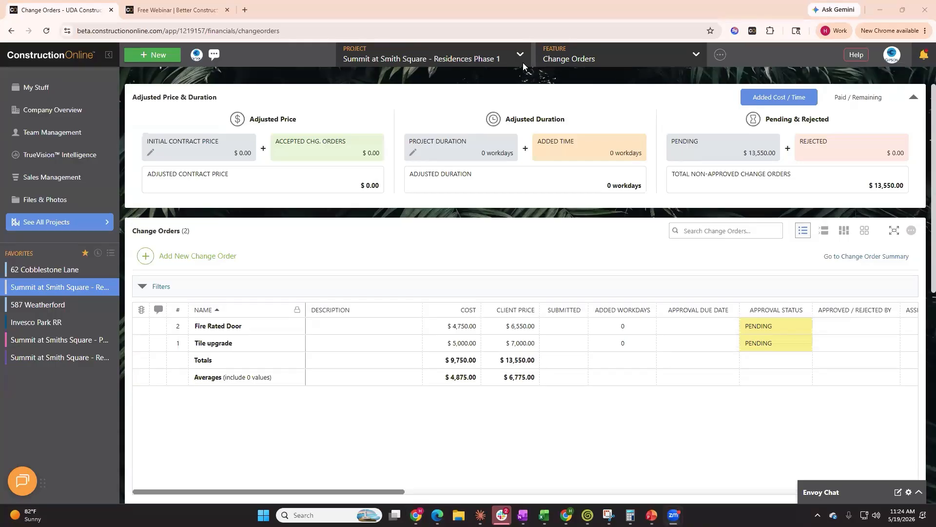
Open the project's Team Overview and preview the client portal as the ClientLink contact
left_click(591, 62)
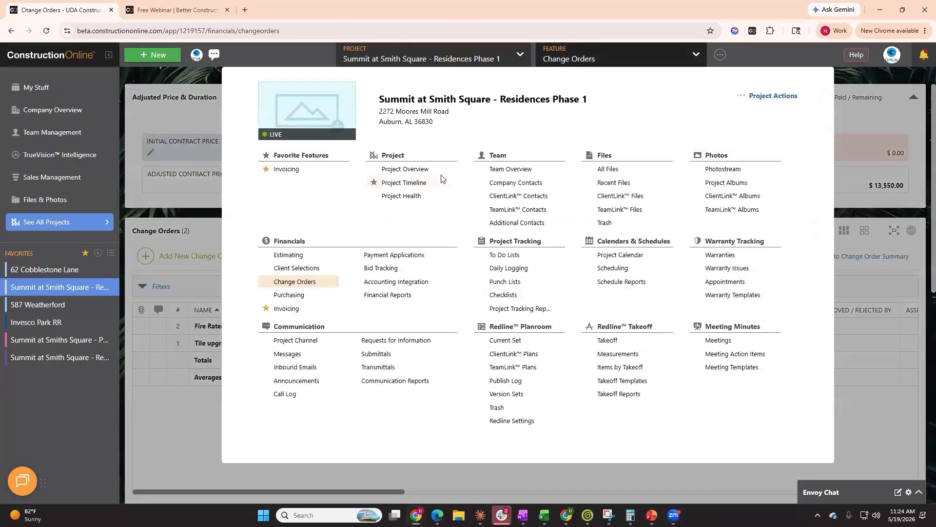
left_click(535, 172)
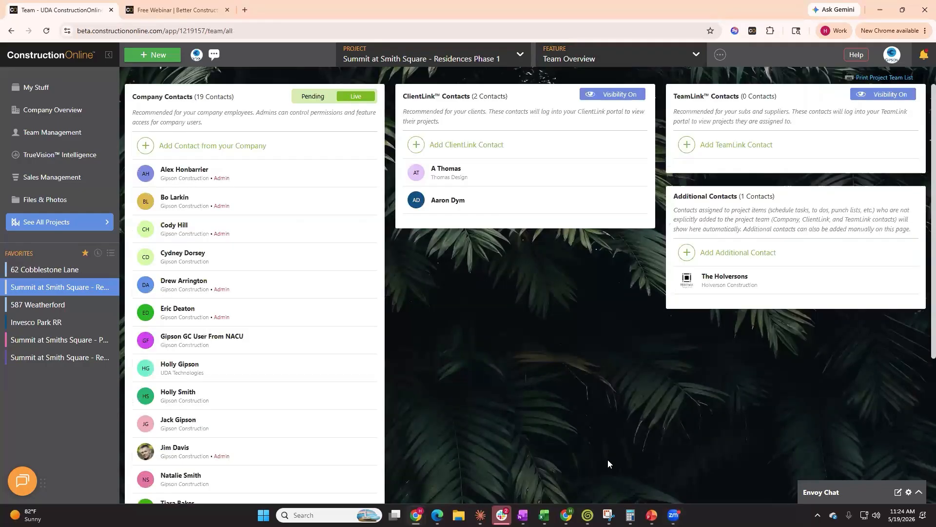
left_click(485, 172)
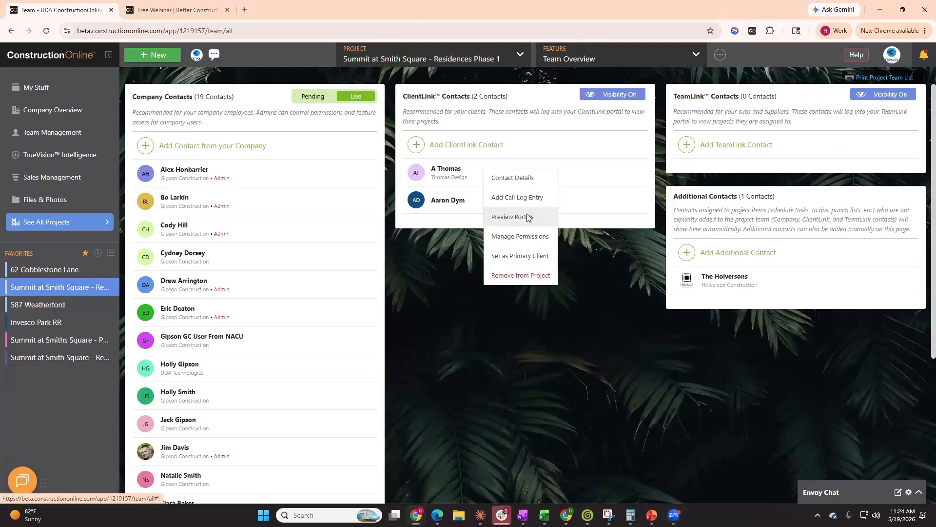
left_click(527, 216)
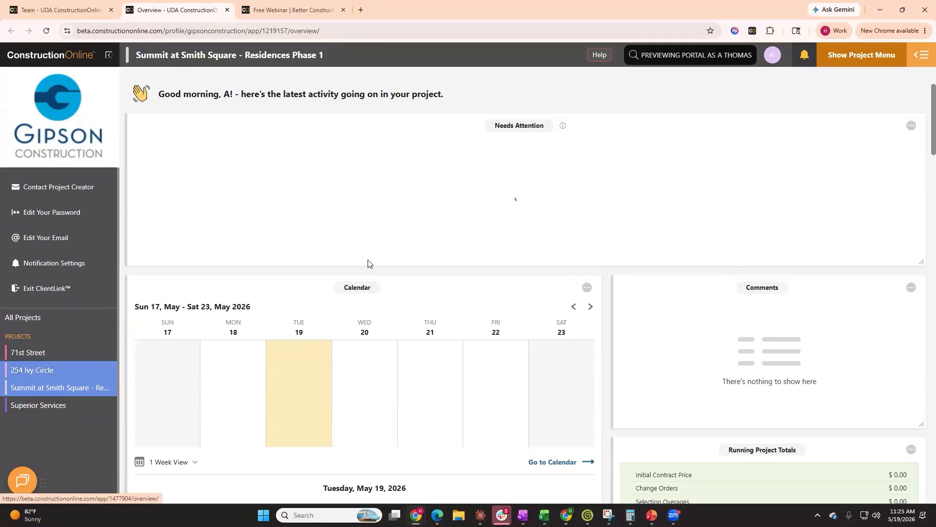
Open Change Orders in the client portal preview and review the pending change order cards
scroll(829, 293, "down", 3)
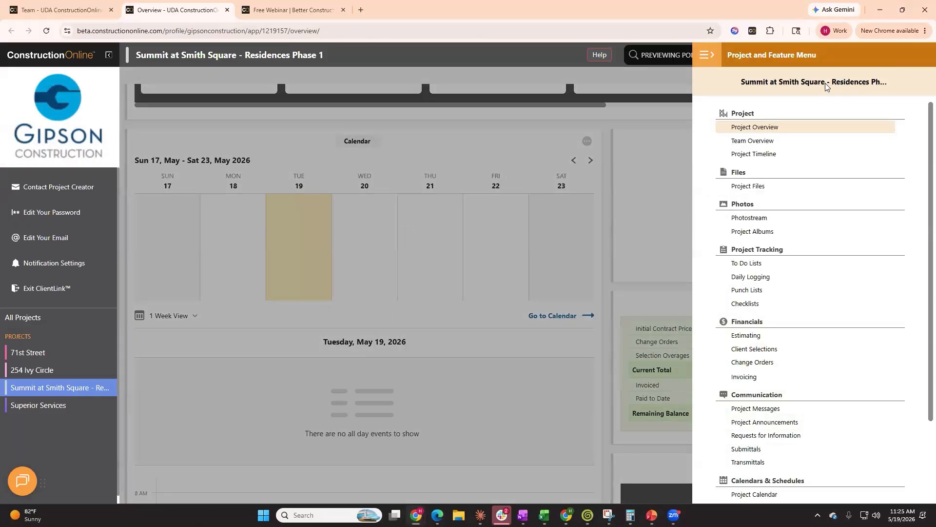
left_click(768, 367)
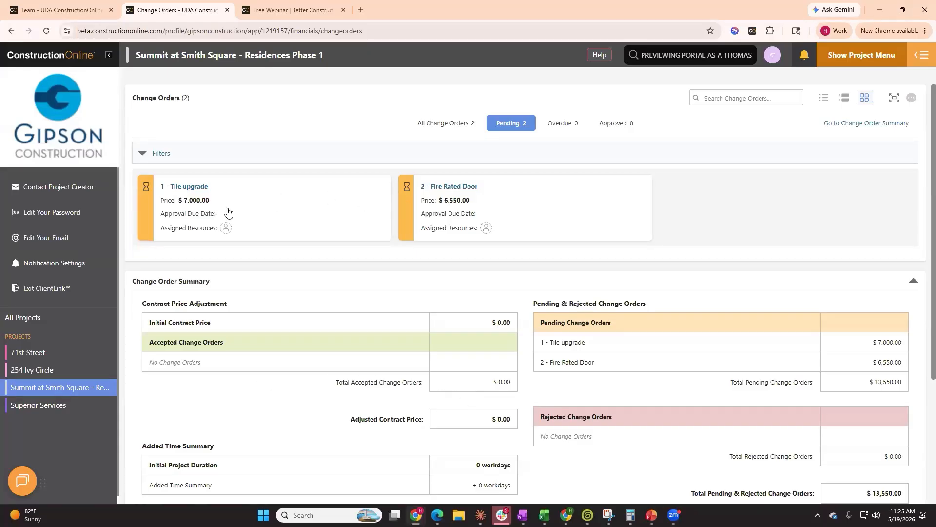
left_click(269, 202)
left_click(303, 232)
Return to the contractor tab and open the project's Change Orders feature
left_click(49, 11)
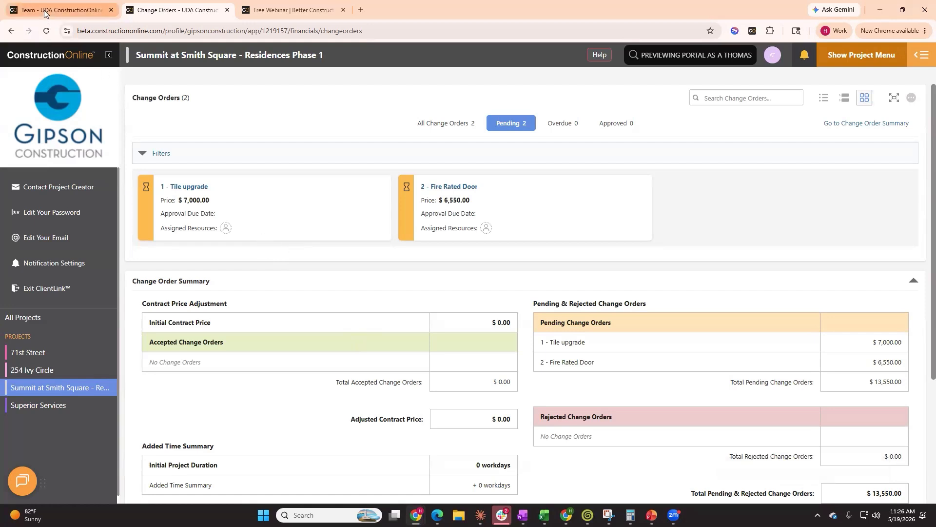
left_click(616, 62)
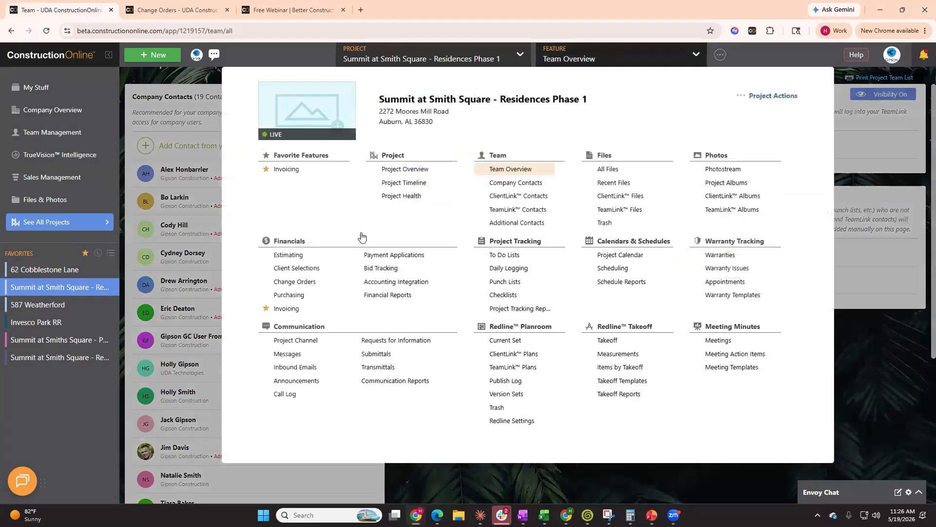
left_click(301, 288)
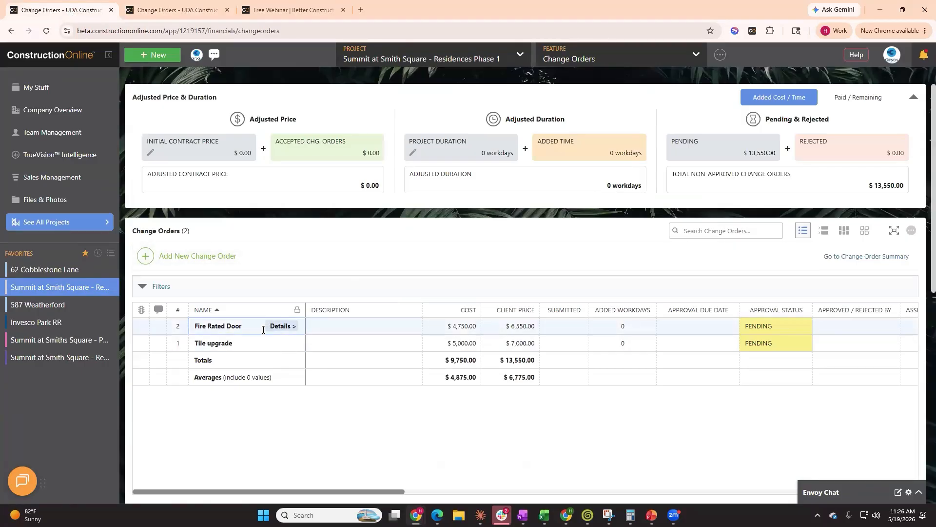
Switch to card view and approve the Tile upgrade change order
left_click(864, 230)
mouse_move(234, 332)
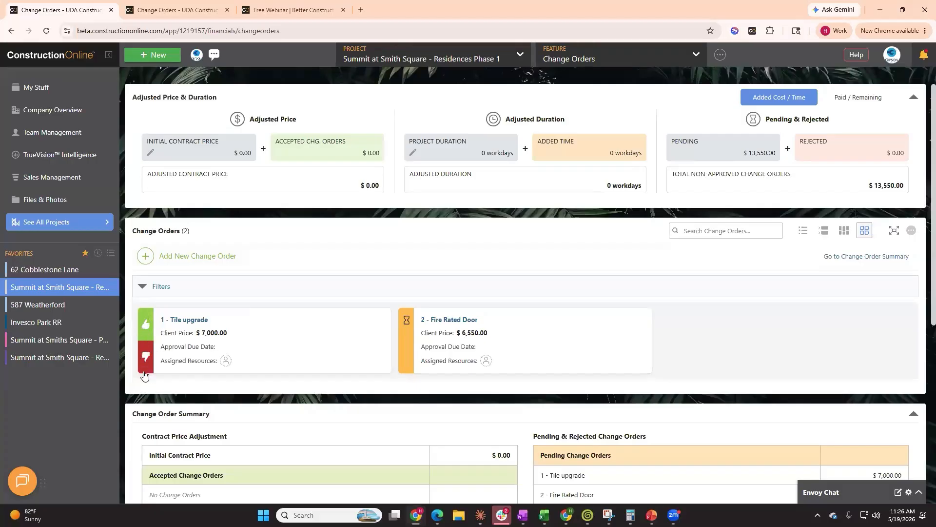
left_click(143, 323)
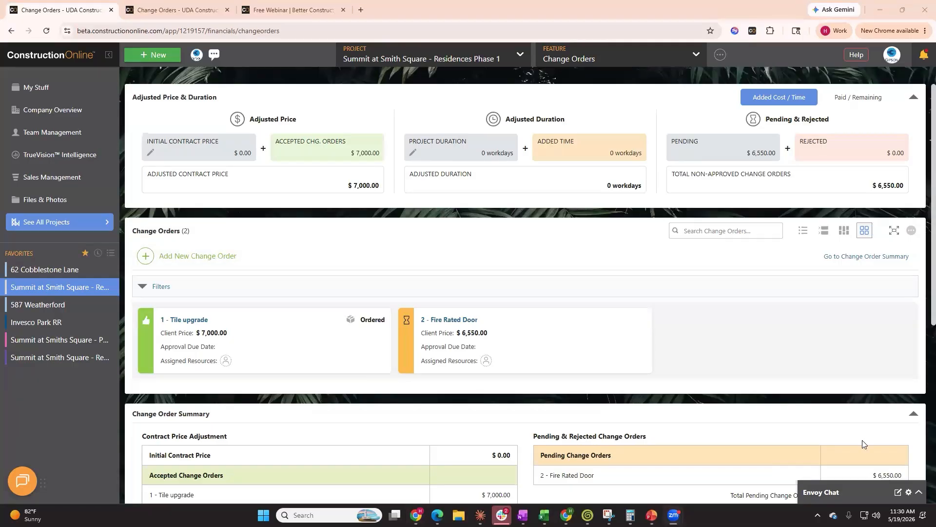
Open the Tile upgrade change order details to review its order dates, then close the panel
left_click(368, 329)
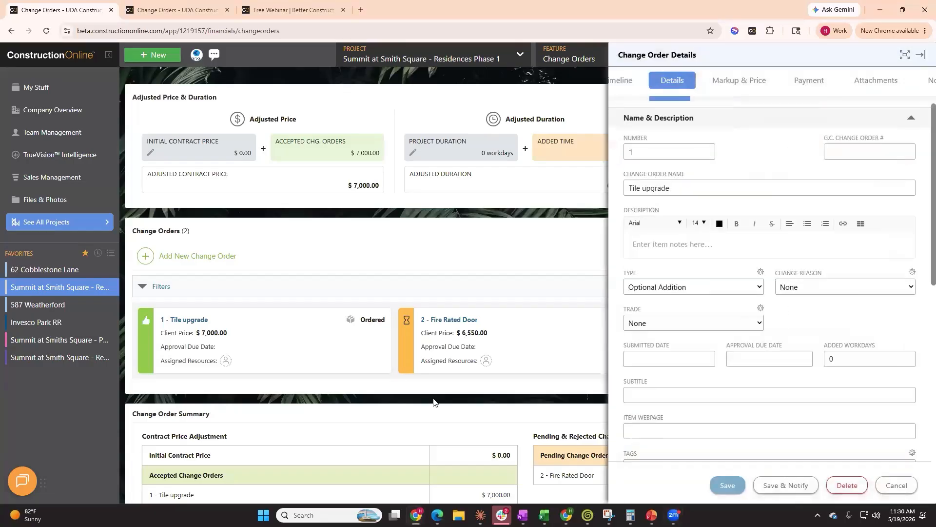
scroll(708, 366, "down", 8)
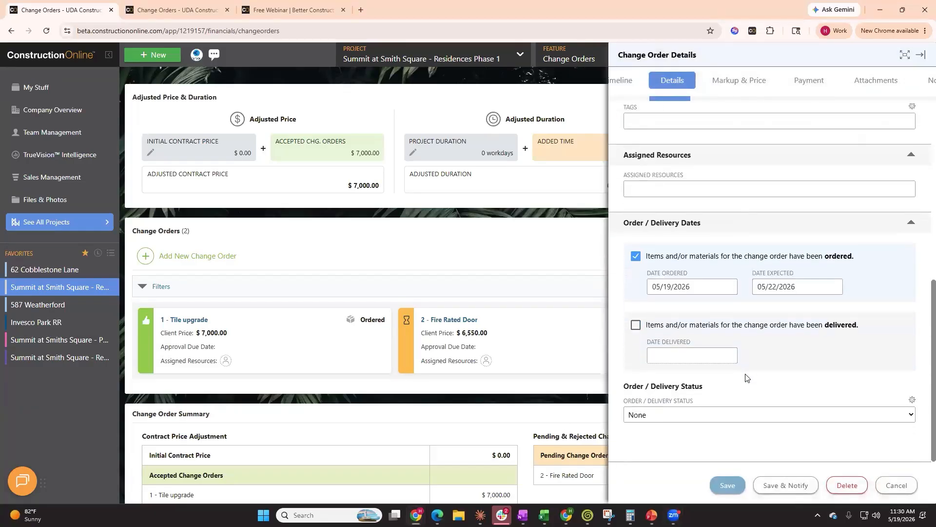
left_click(894, 489)
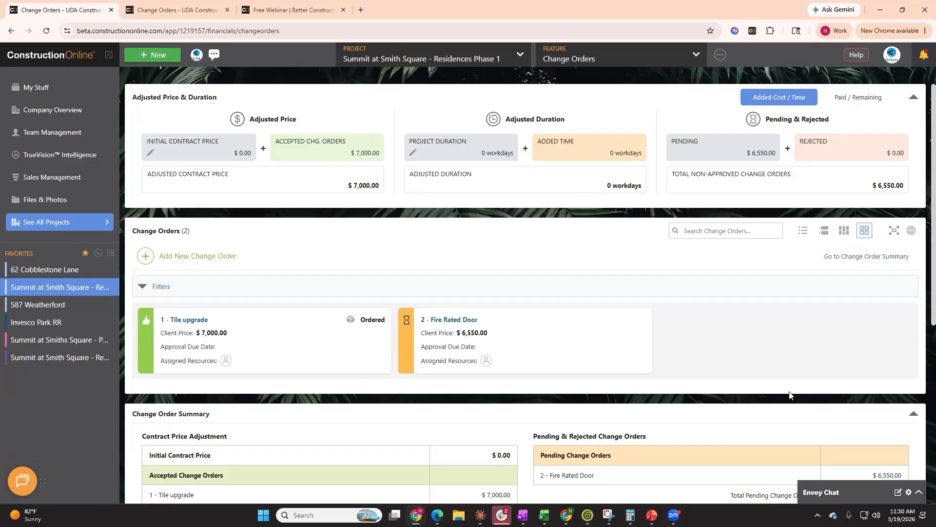
Switch back to list view and inspect the change order rows
mouse_move(527, 352)
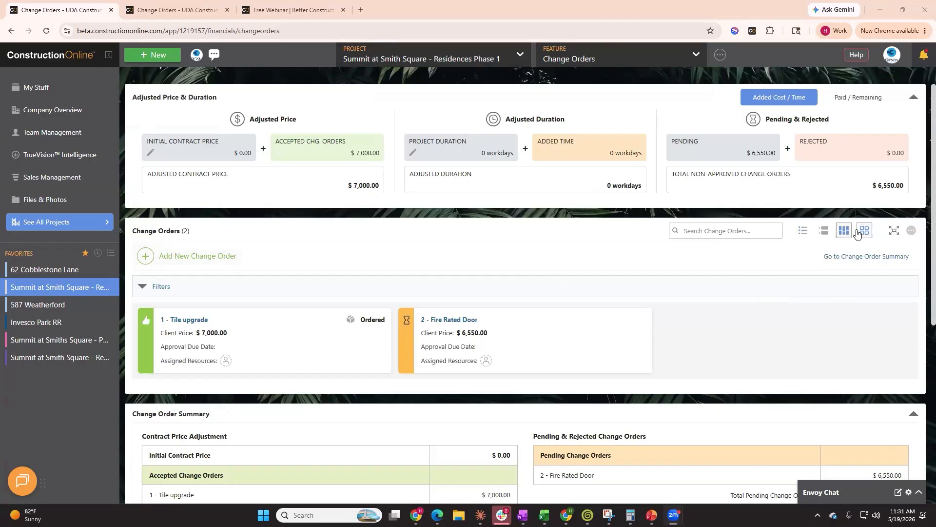
left_click(802, 231)
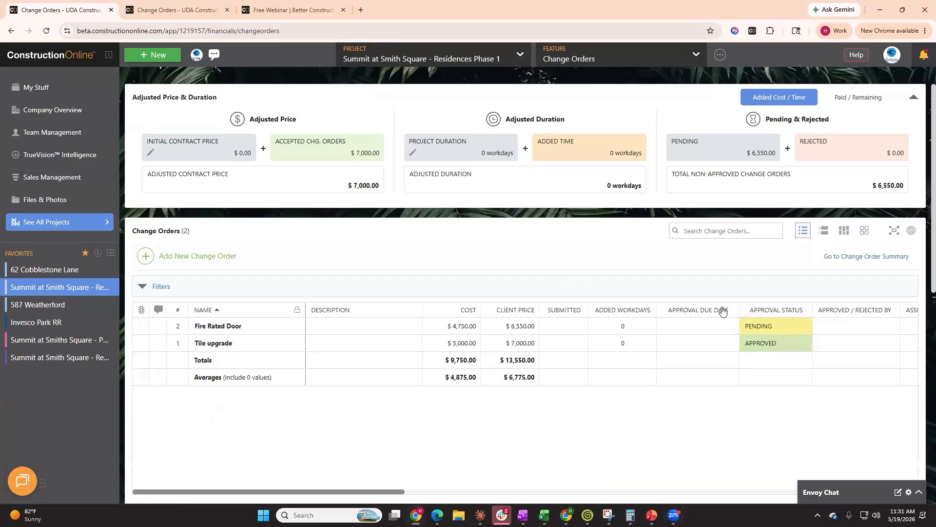
left_click(509, 328)
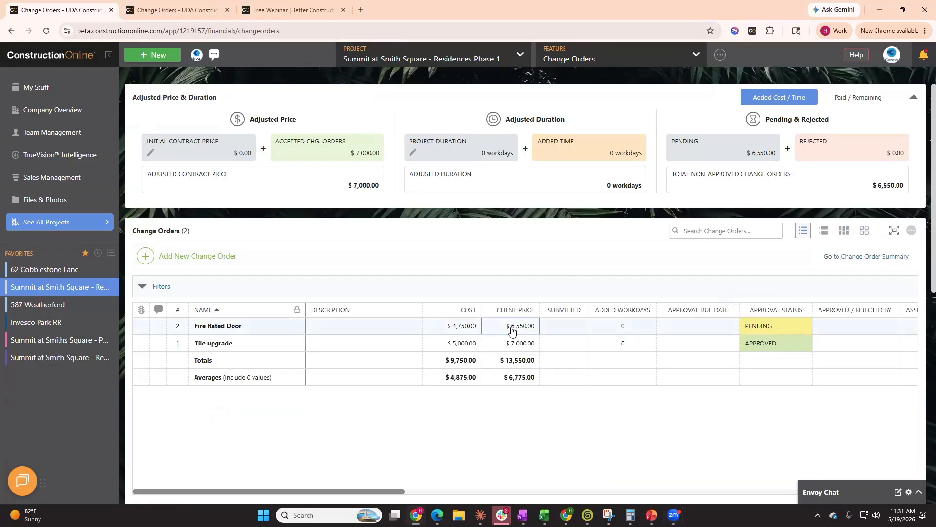
left_click(303, 344)
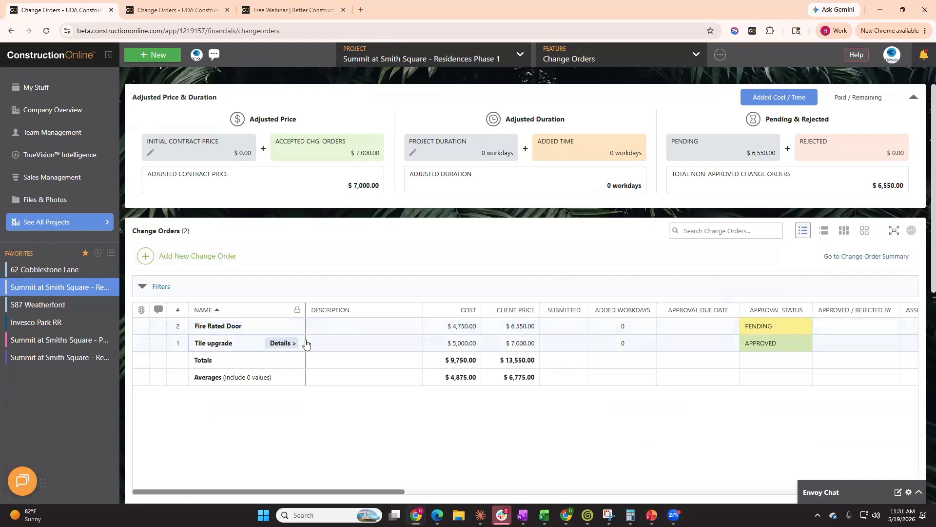
left_click(242, 430)
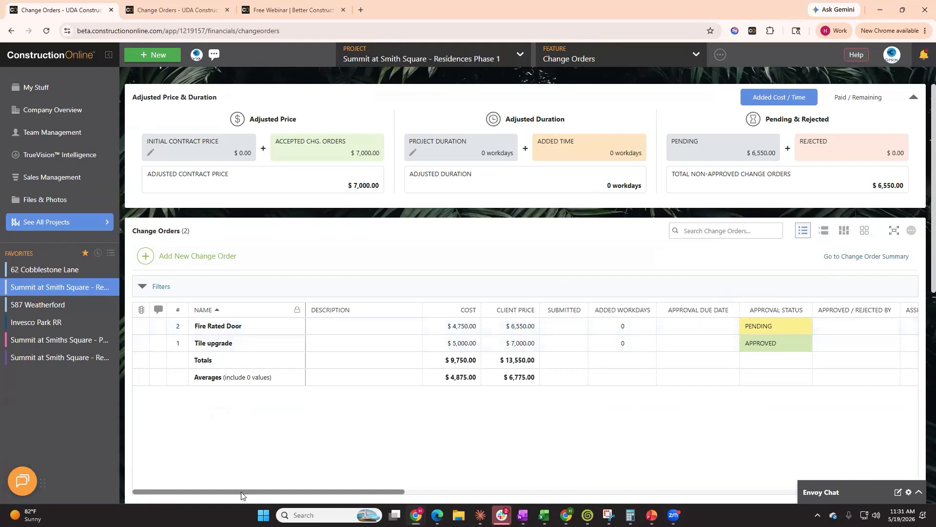
Set the Tile upgrade change order's change reason to Existing Condition
mouse_move(241, 495)
left_mouse_down()
mouse_move(383, 497)
mouse_move(222, 496)
left_mouse_up()
left_click_drag(222, 495, 296, 500)
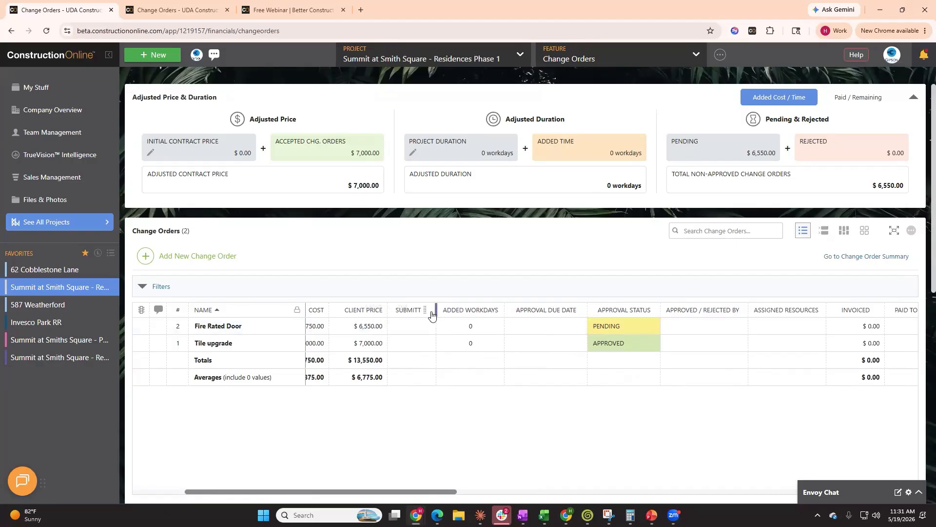
left_click_drag(445, 493, 573, 497)
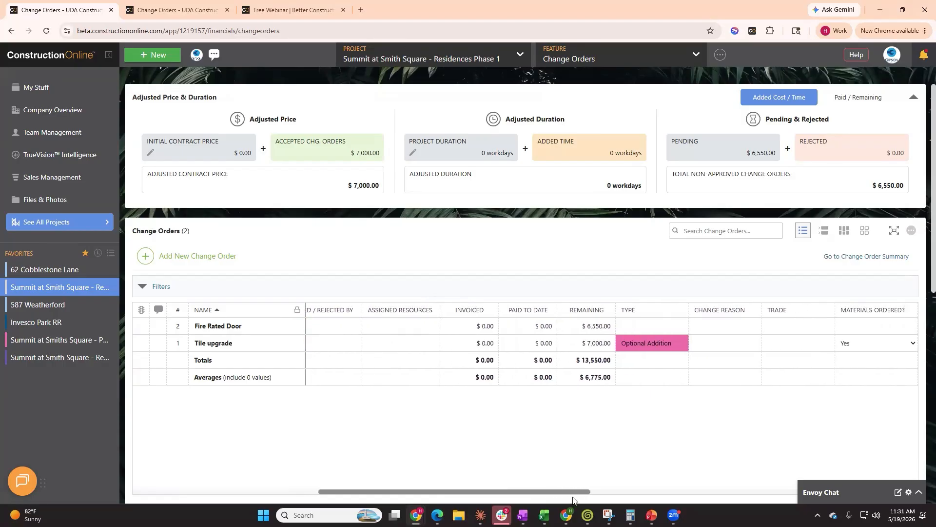
left_click_drag(600, 492, 678, 494)
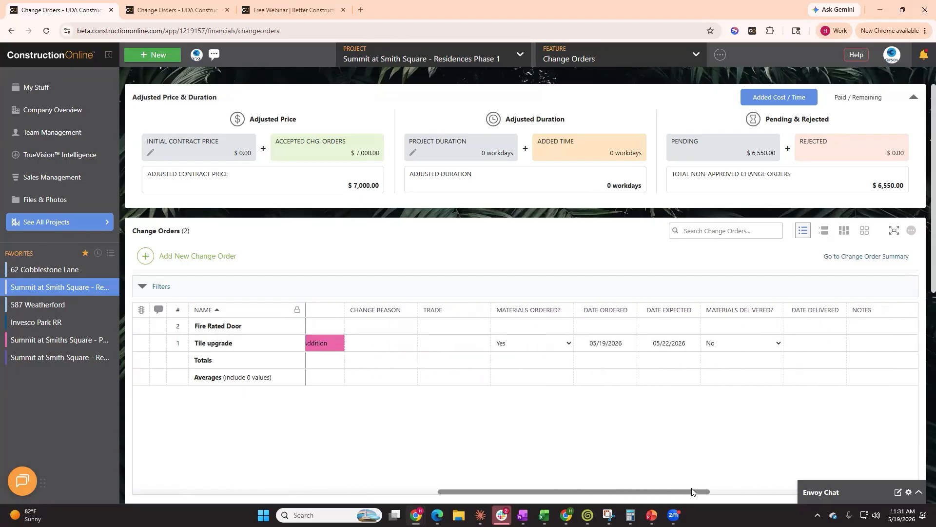
left_click(374, 347)
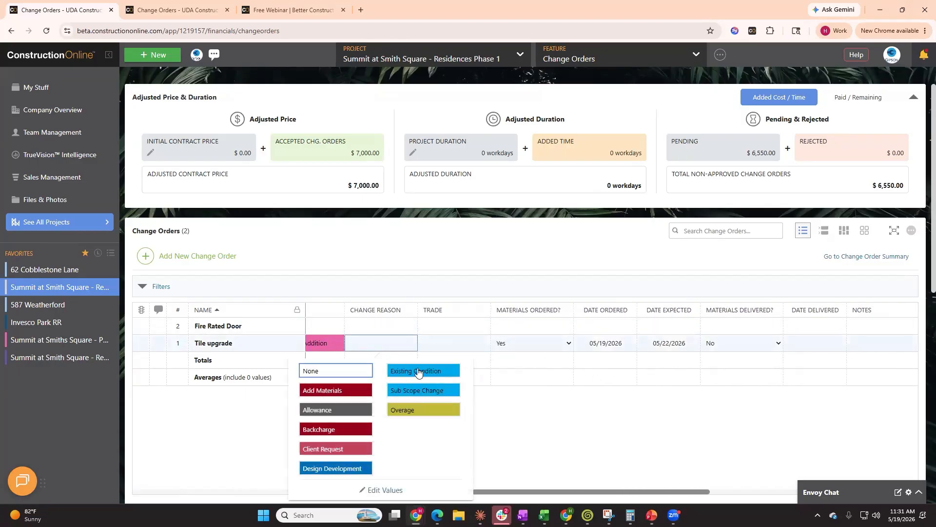
left_click(417, 372)
left_click(283, 407)
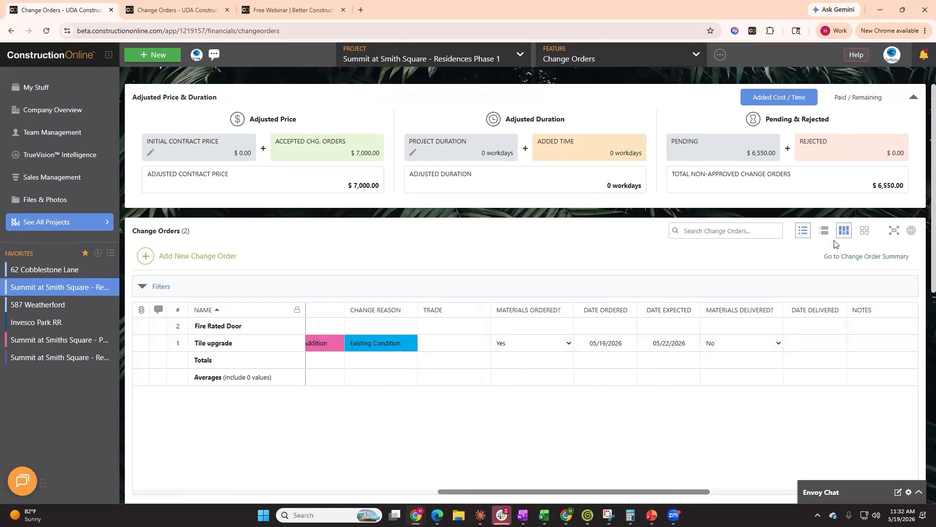
Group the change order list by Approval Status
left_click(822, 232)
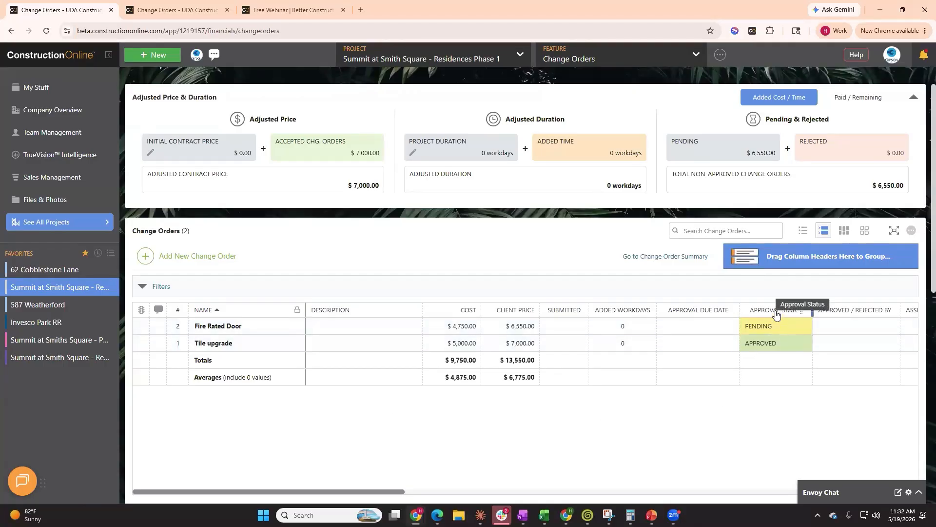
left_click_drag(776, 317, 782, 258)
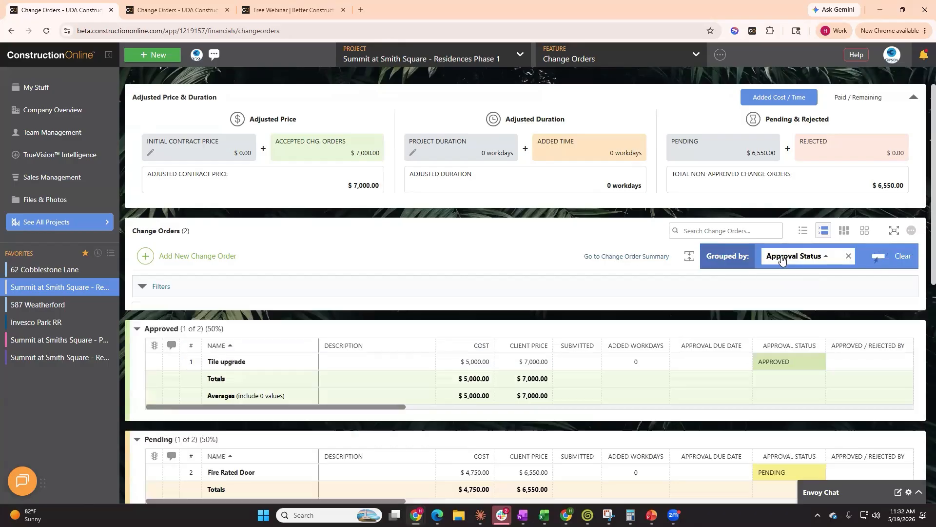
scroll(651, 301, "down", 2)
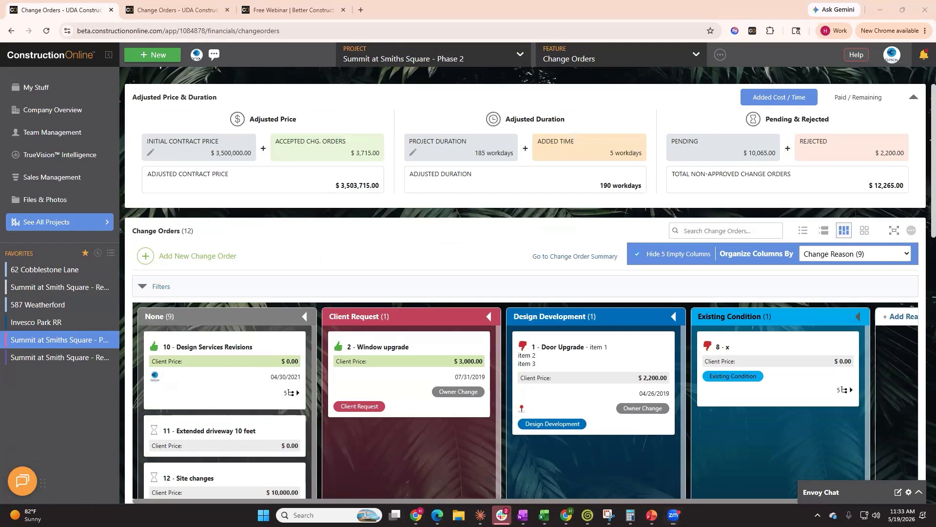
Organize the Lakeshore Medical Plaza change order columns by Trade
scroll(768, 405, "down", 2)
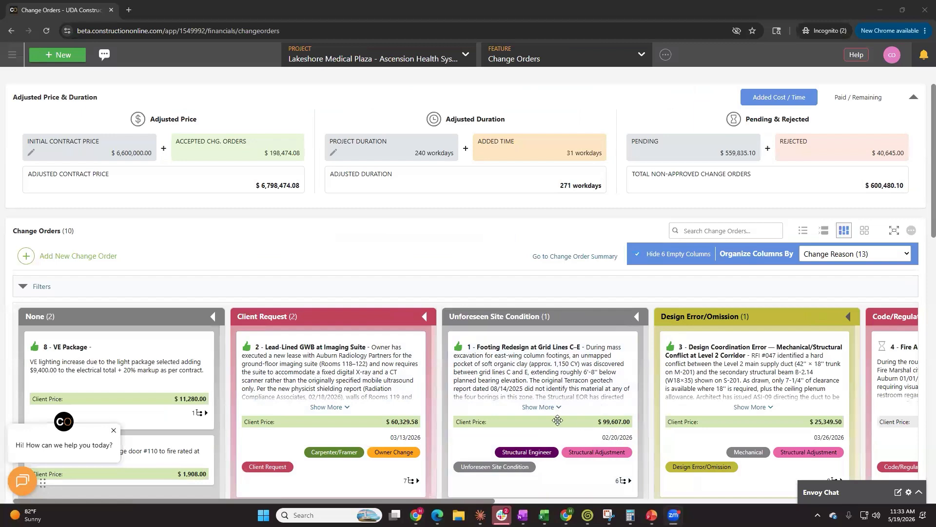
scroll(699, 423, "down", 2)
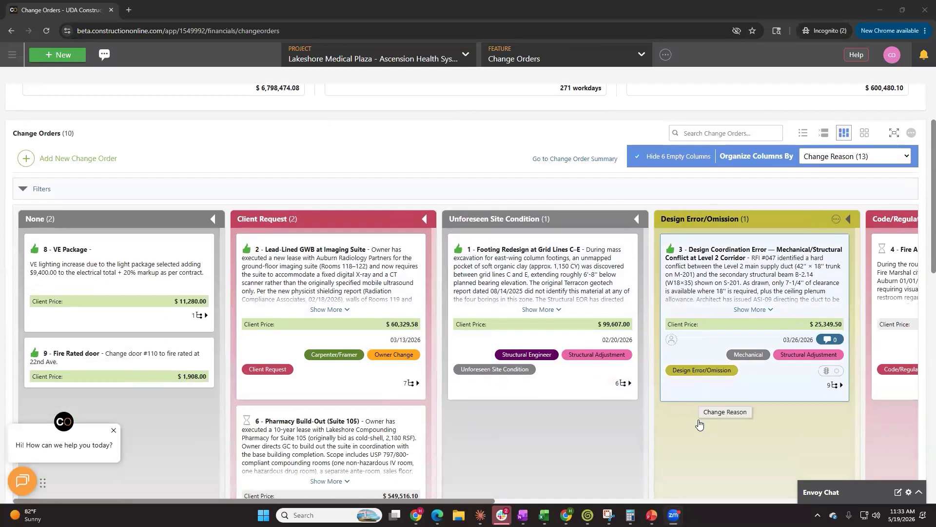
scroll(698, 425, "down", 4)
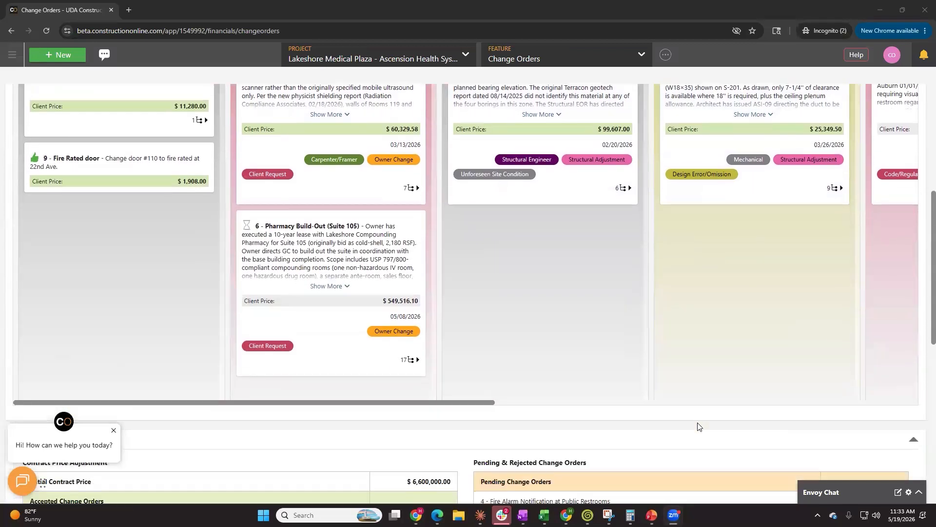
scroll(699, 425, "up", 4)
left_click(830, 156)
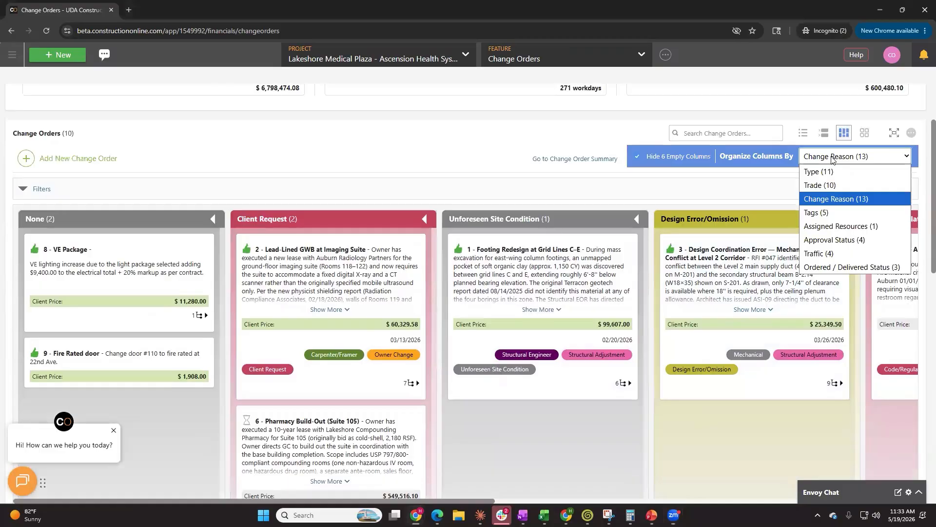
left_click(828, 186)
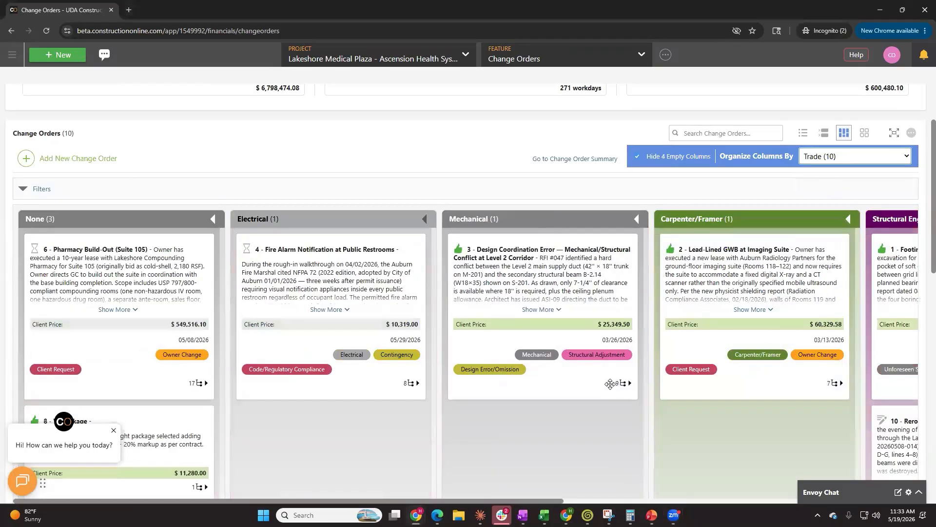
Organize the change order columns by Type and browse across them
left_click(880, 157)
left_click(859, 170)
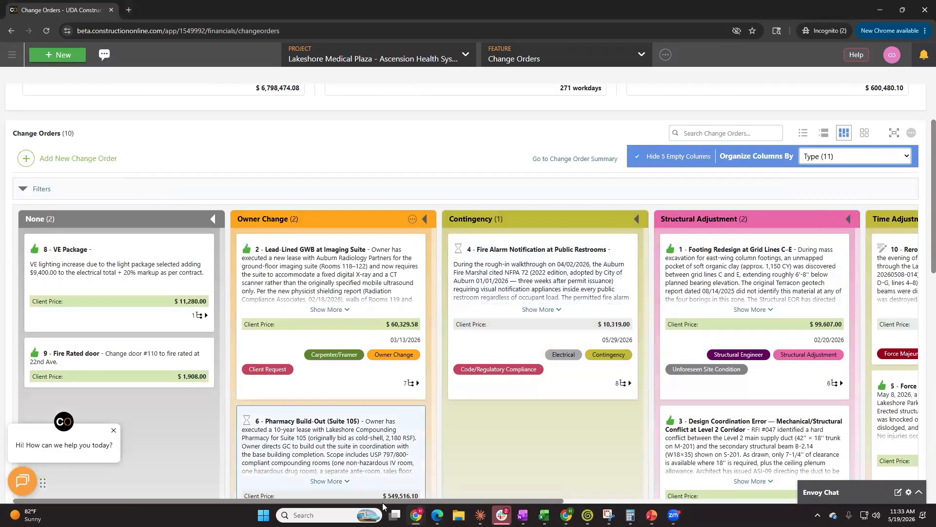
scroll(432, 507, "right", 5)
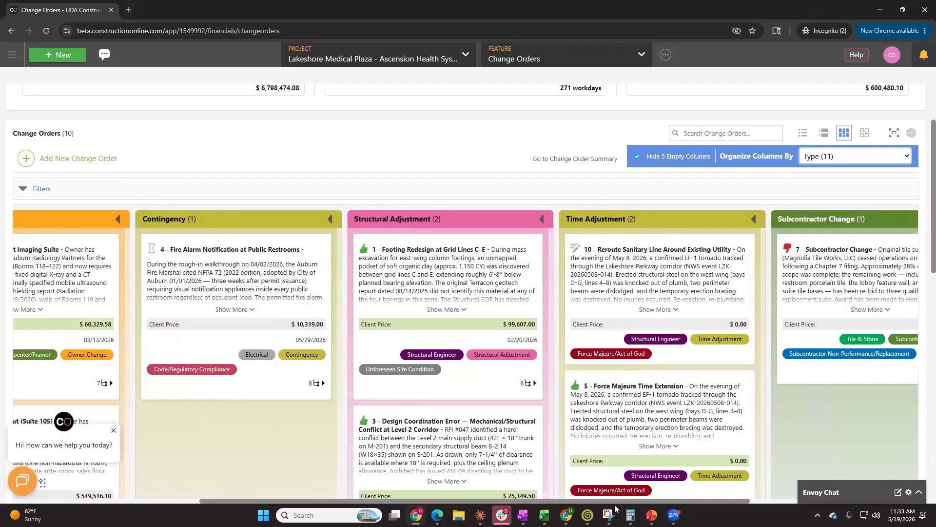
scroll(440, 504, "left", 5)
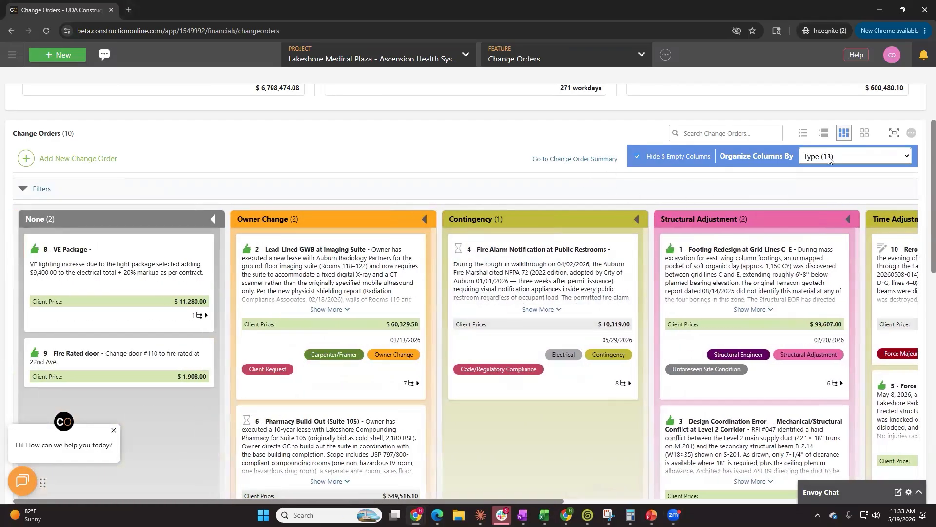
Organize the change order columns by Approval Status
left_click(846, 157)
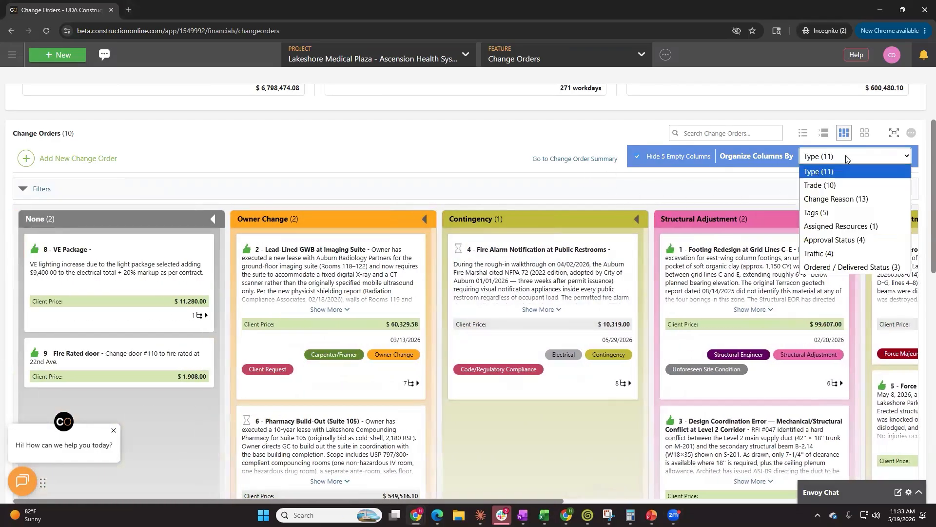
left_click(882, 245)
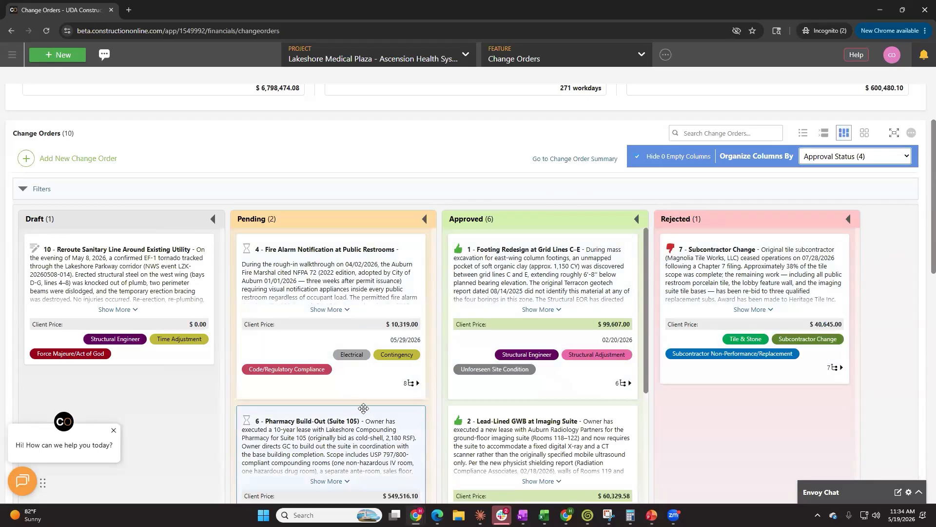
scroll(385, 415, "down", 1)
scroll(385, 415, "down", 3)
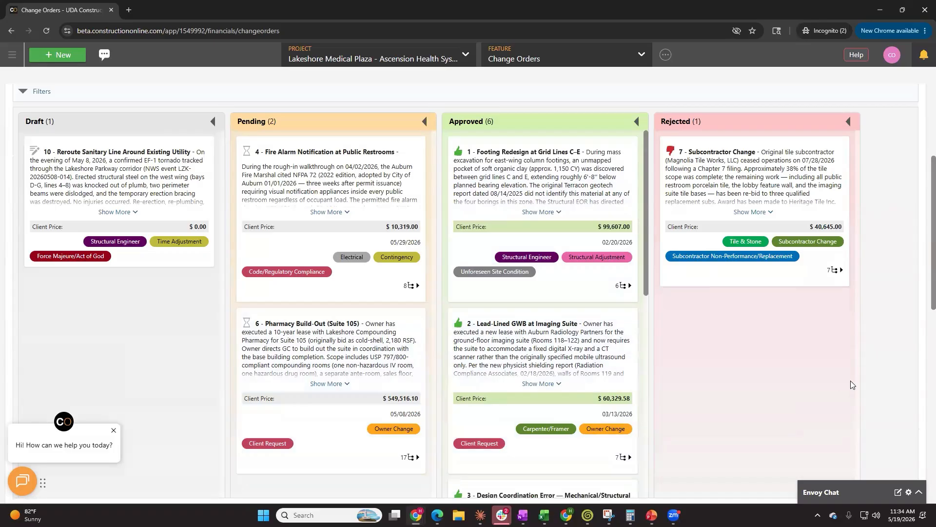
scroll(850, 381, "up", 8)
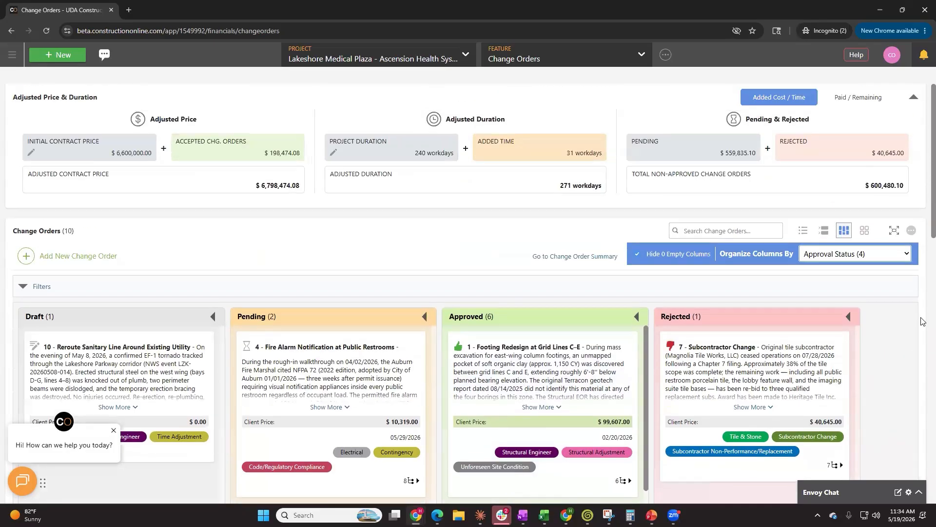
Switch the change orders to tile view and close the help chat greeting
left_click(864, 232)
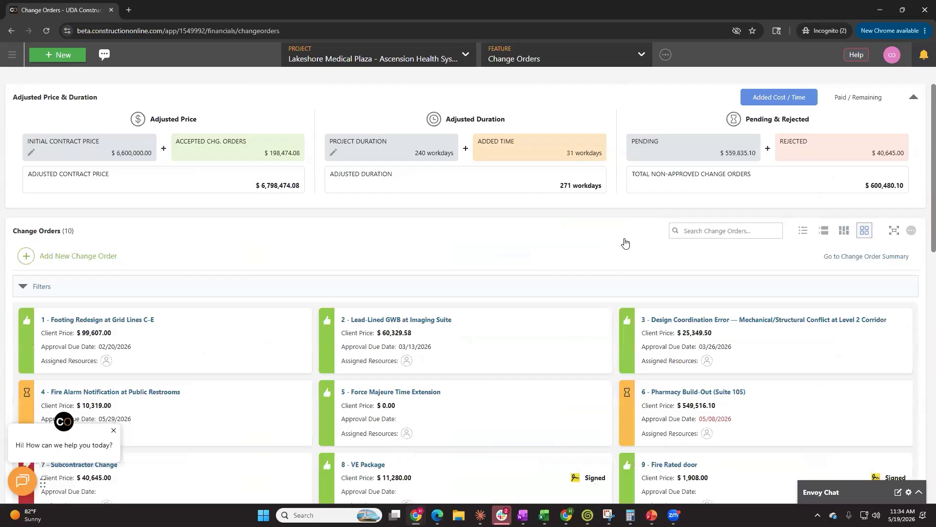
scroll(626, 243, "down", 2)
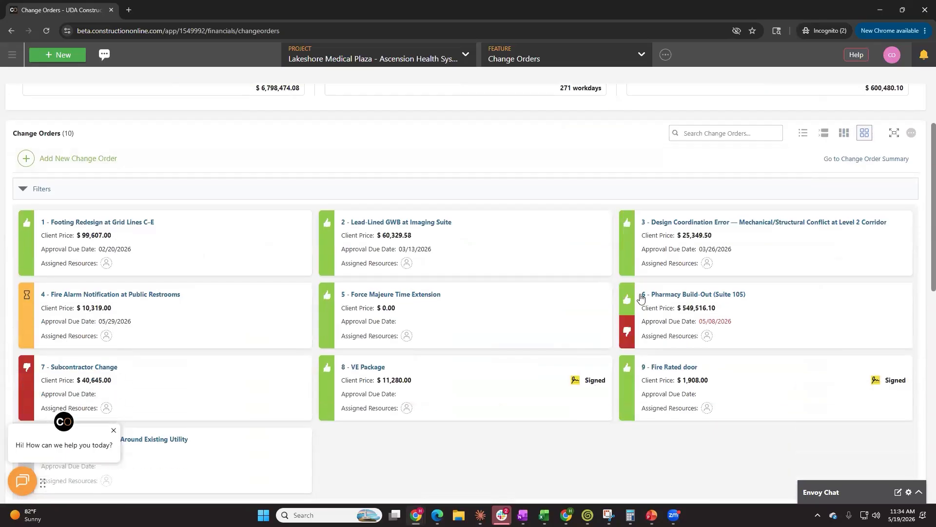
scroll(641, 322, "down", 1)
scroll(640, 323, "down", 1)
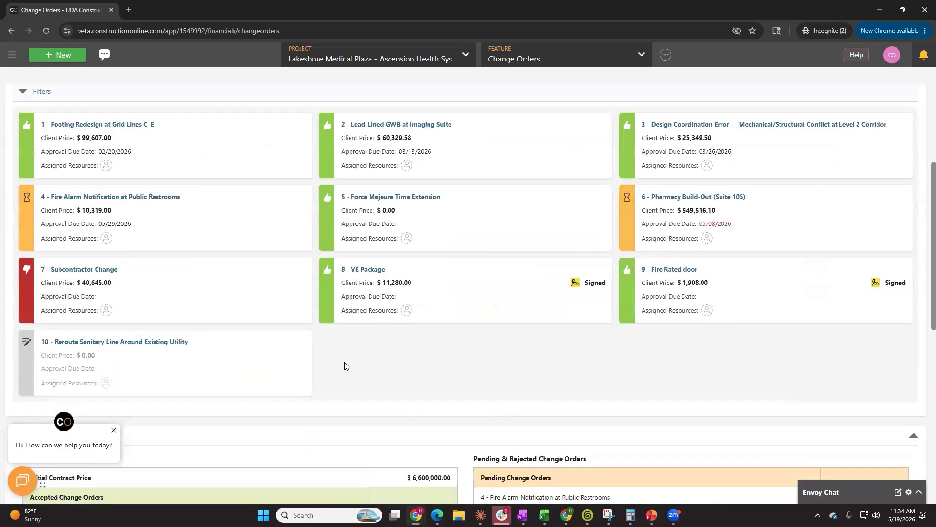
left_click(112, 434)
scroll(573, 398, "up", 1)
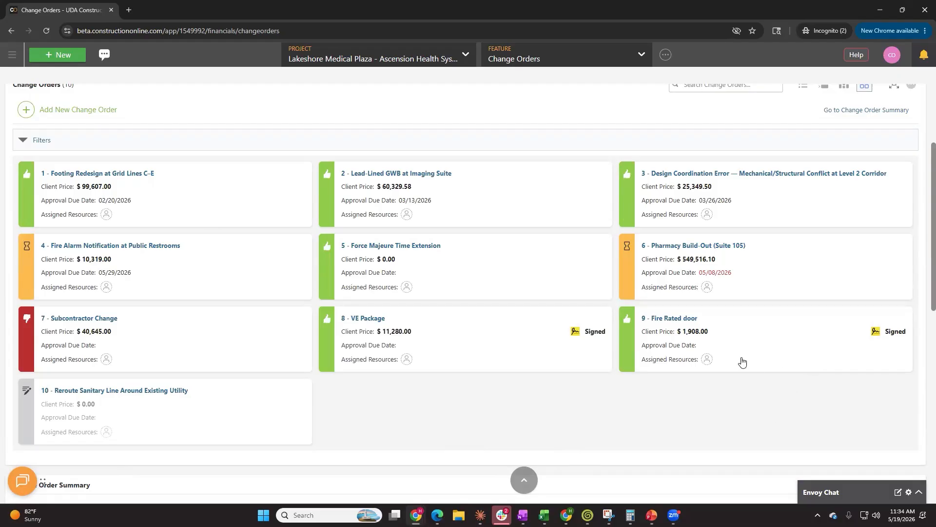
scroll(854, 390, "down", 2)
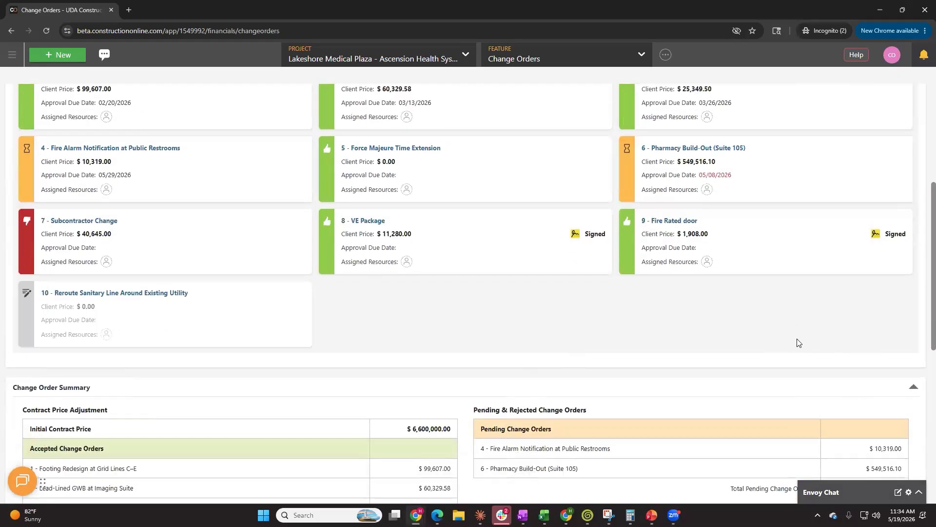
scroll(805, 342, "down", 3)
scroll(806, 336, "up", 8)
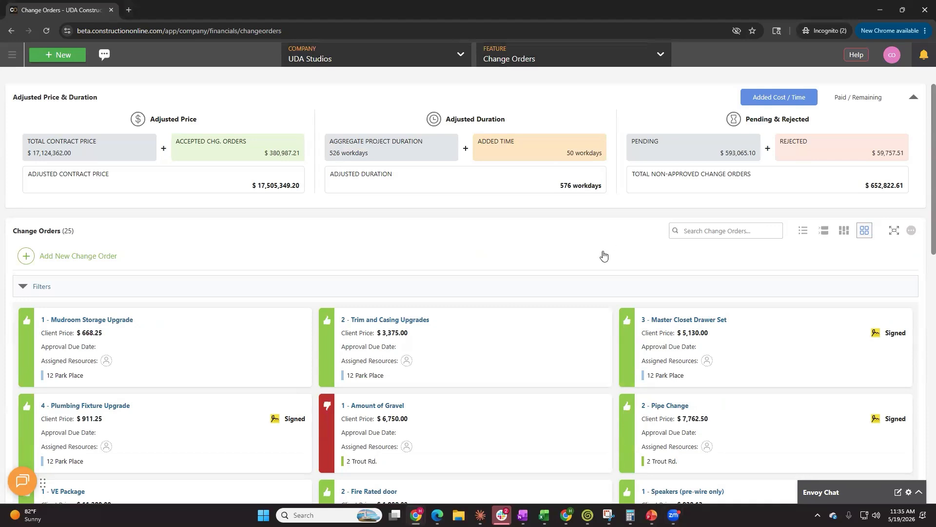
Switch the company-wide change orders to list view
left_click(802, 230)
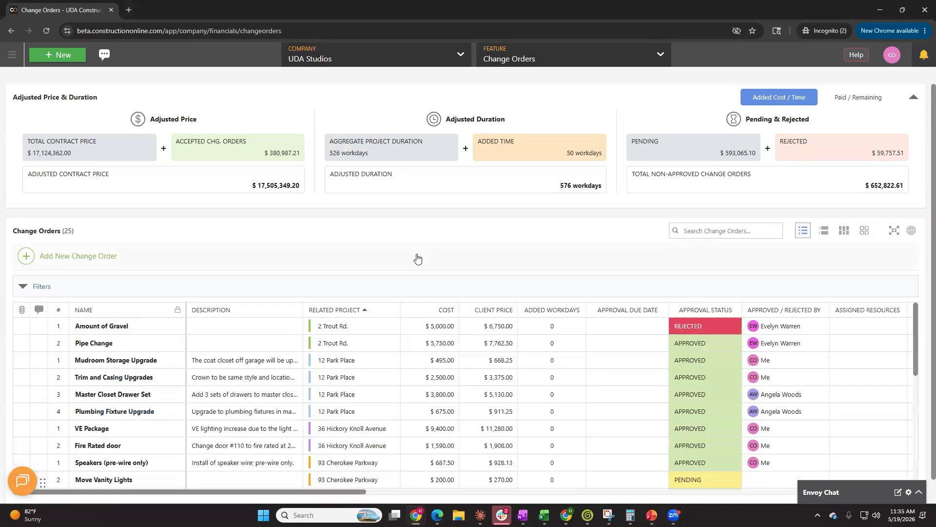
scroll(495, 293, "down", 1)
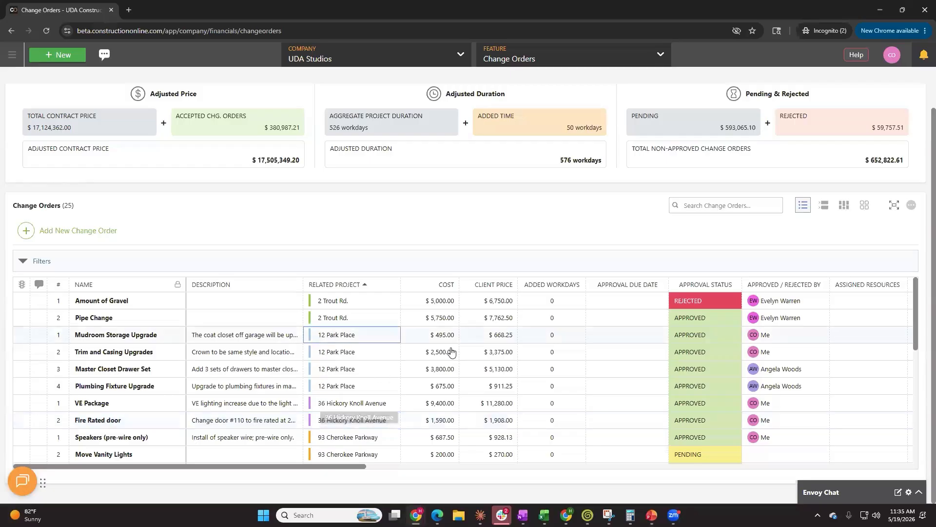
Switch to the grouped list view by approval status and review the groups
left_click(824, 205)
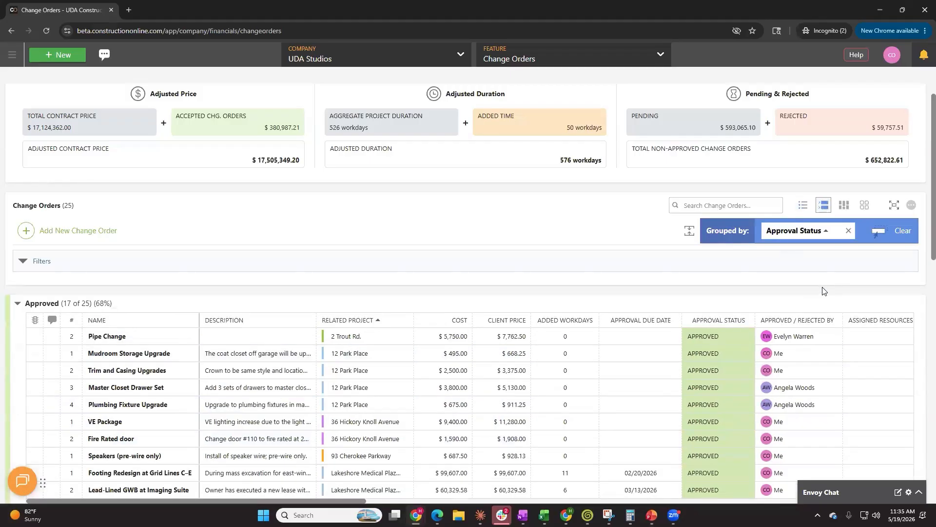
scroll(506, 301, "down", 3)
scroll(505, 303, "down", 3)
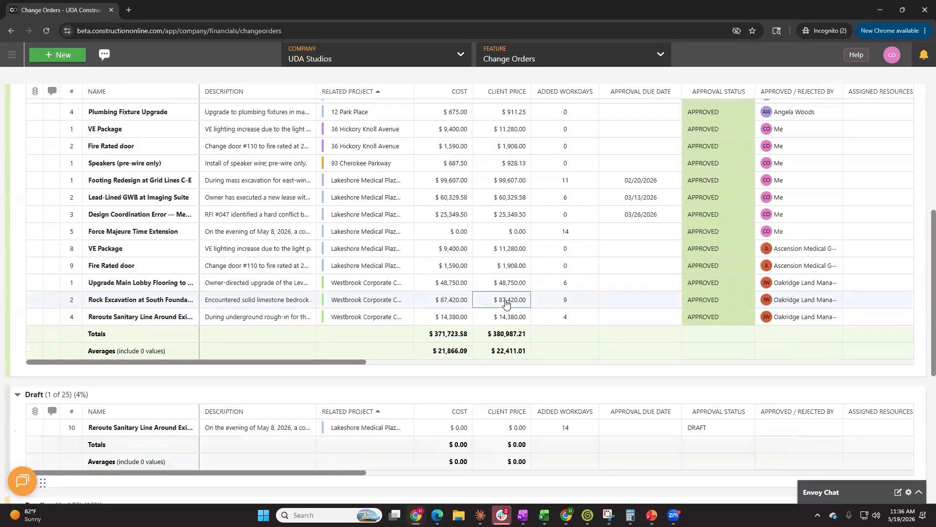
scroll(505, 300, "up", 5)
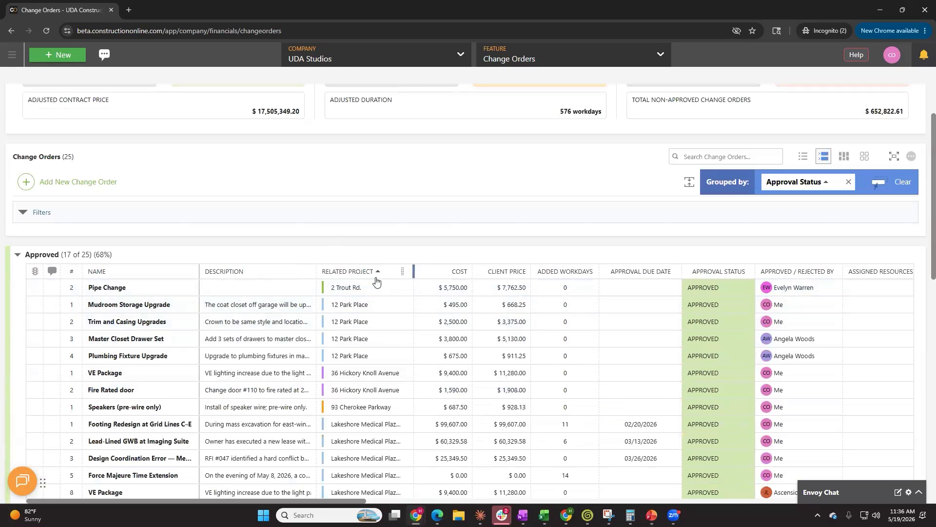
Switch to column view and organize the change order columns by Project
left_click(844, 156)
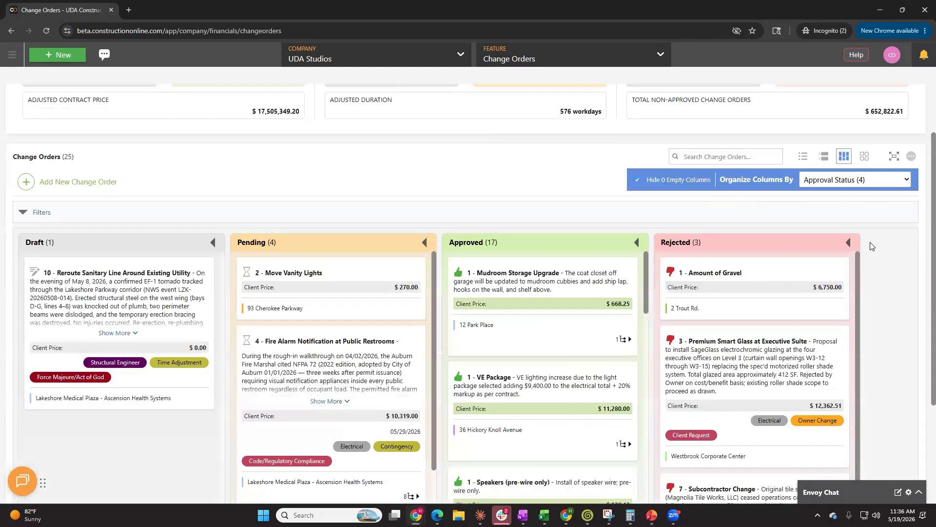
left_click(821, 181)
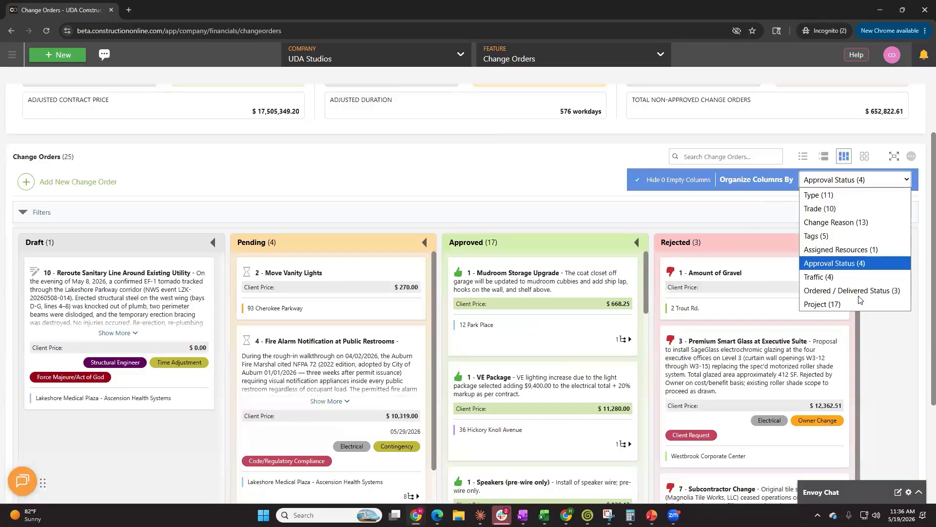
left_click(853, 303)
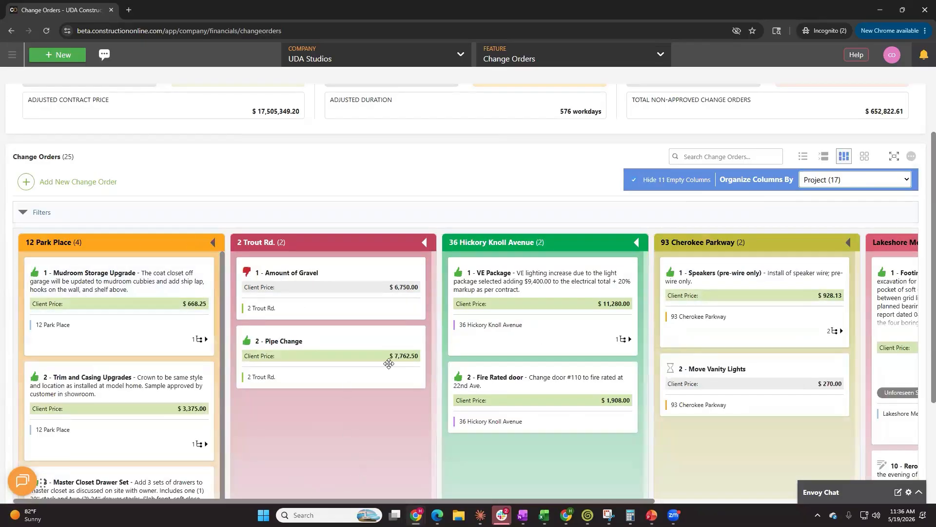
Organize the change order columns by Type
mouse_move(388, 363)
left_click(860, 179)
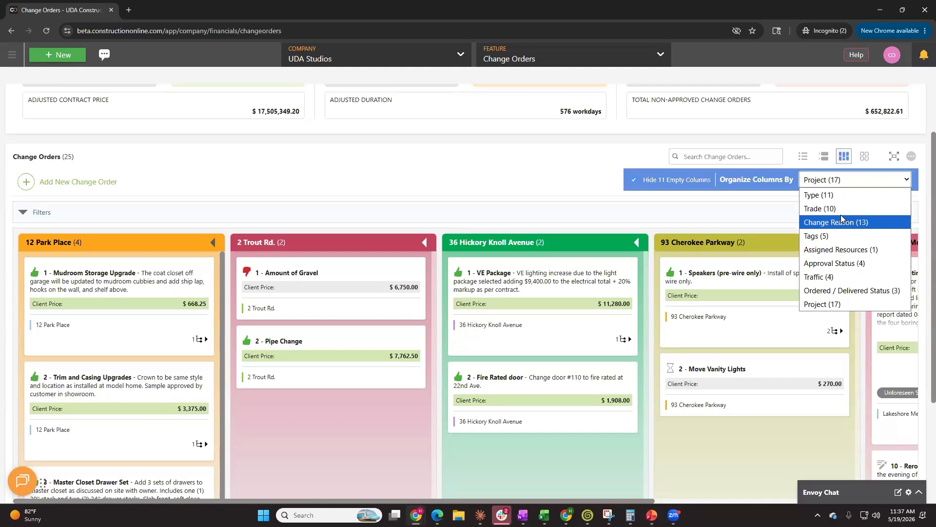
left_click(438, 161)
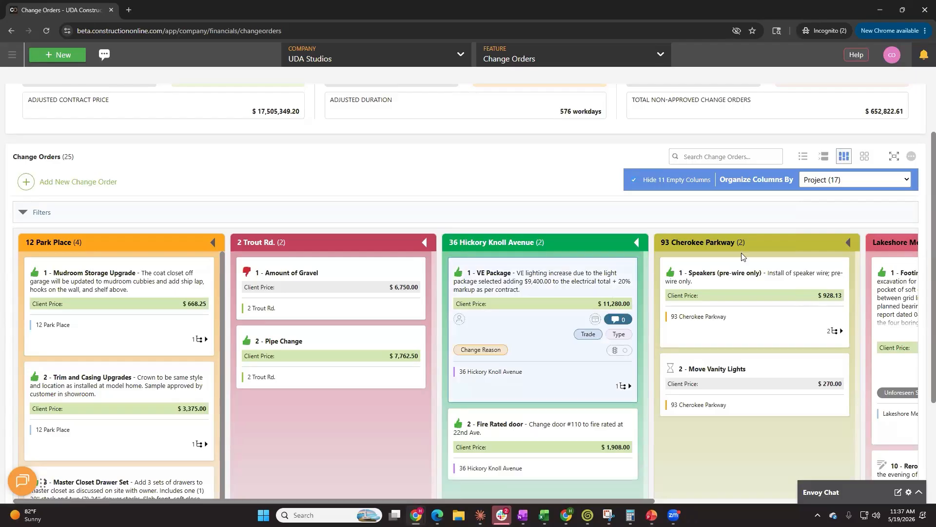
left_click(845, 182)
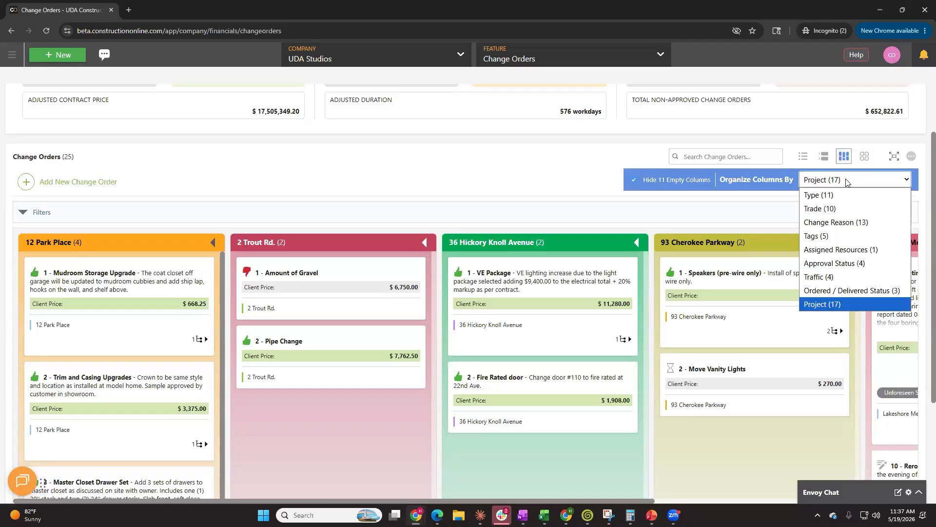
left_click(868, 198)
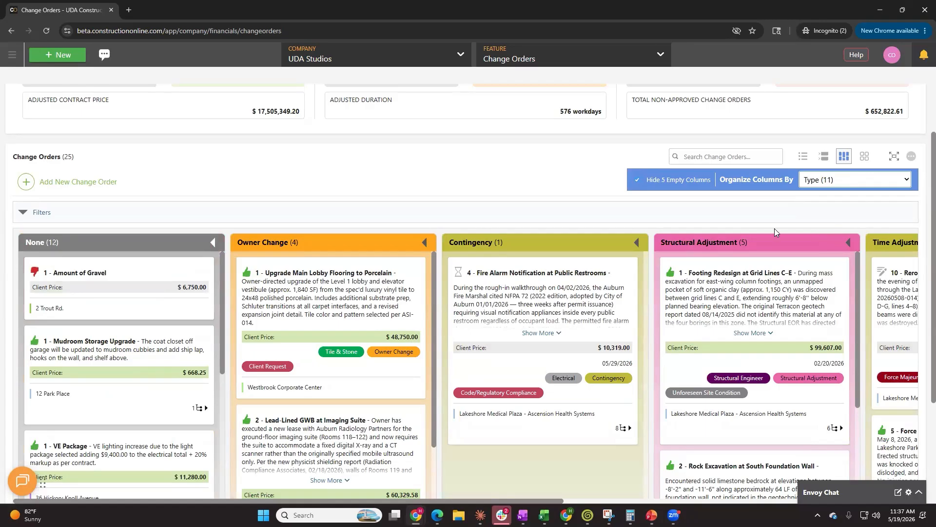
scroll(182, 193, "down", 2)
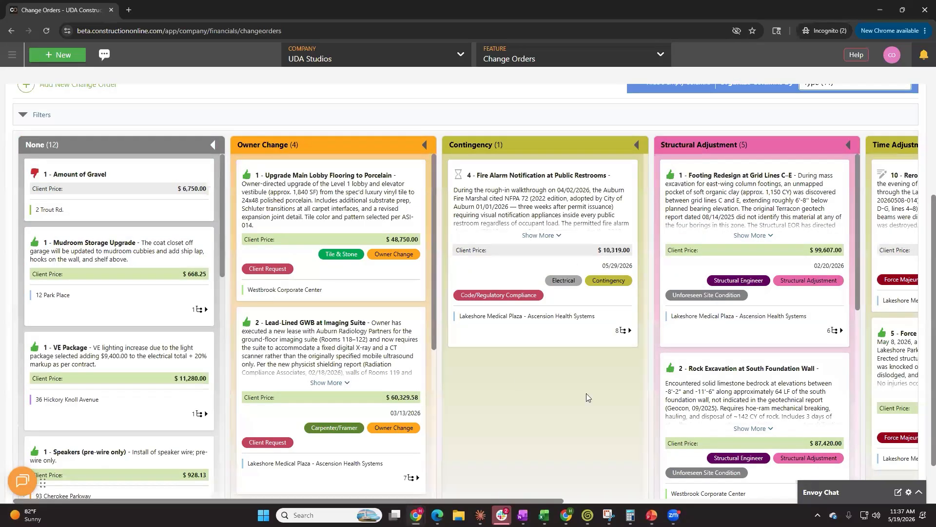
scroll(577, 418, "up", 3)
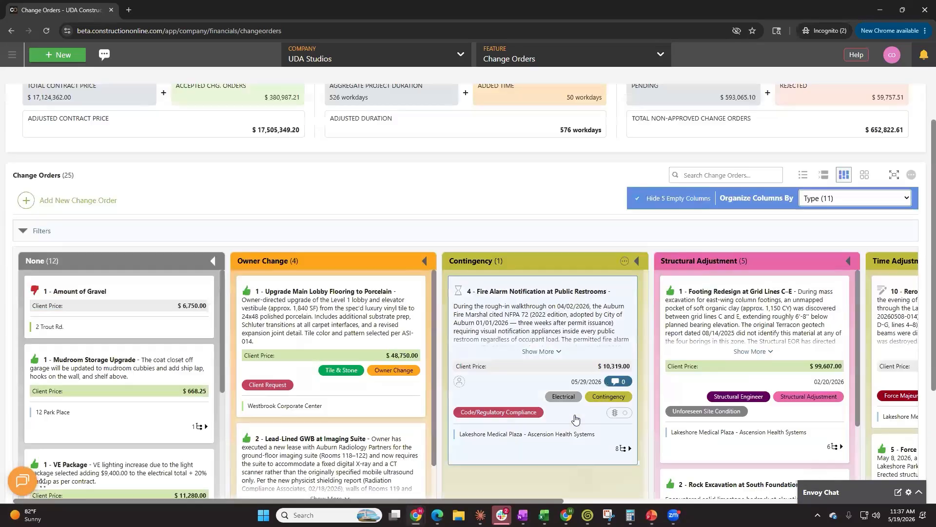
Switch the change orders to tile view
left_click(872, 206)
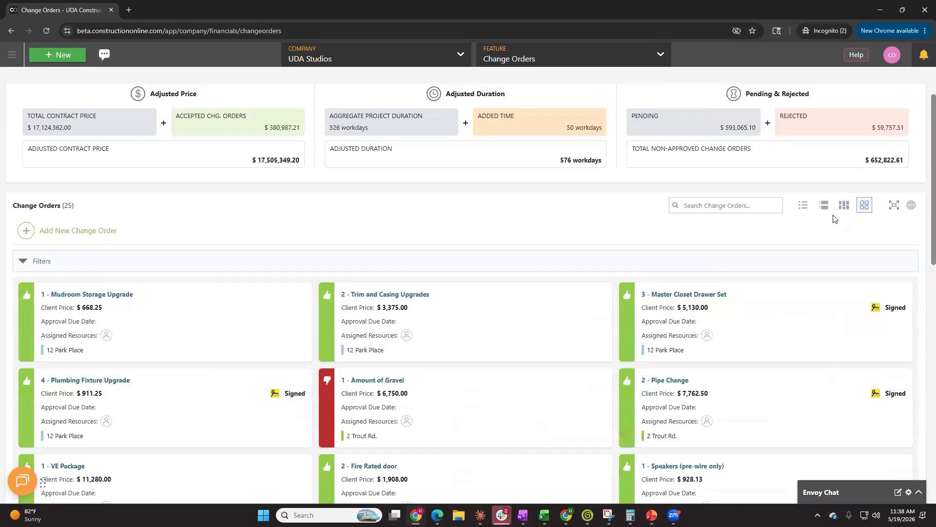
scroll(824, 232, "down", 3)
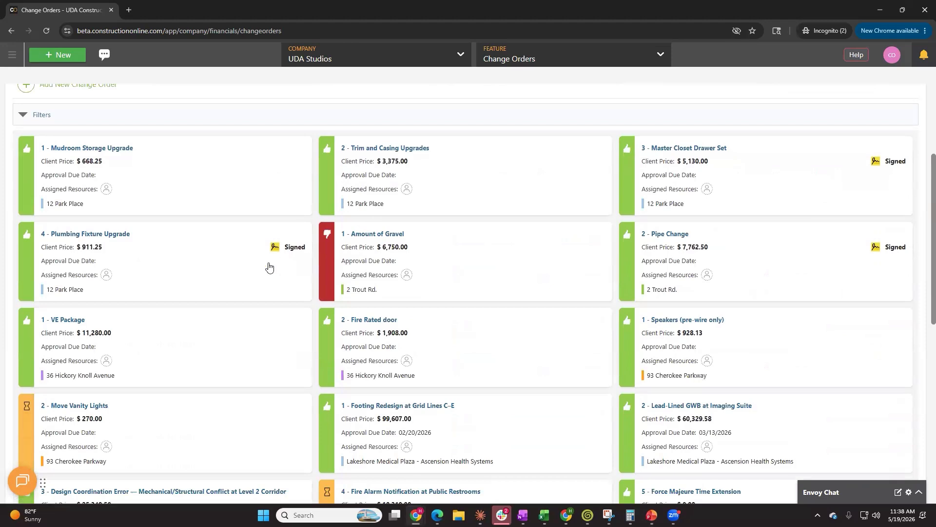
scroll(608, 330, "up", 3)
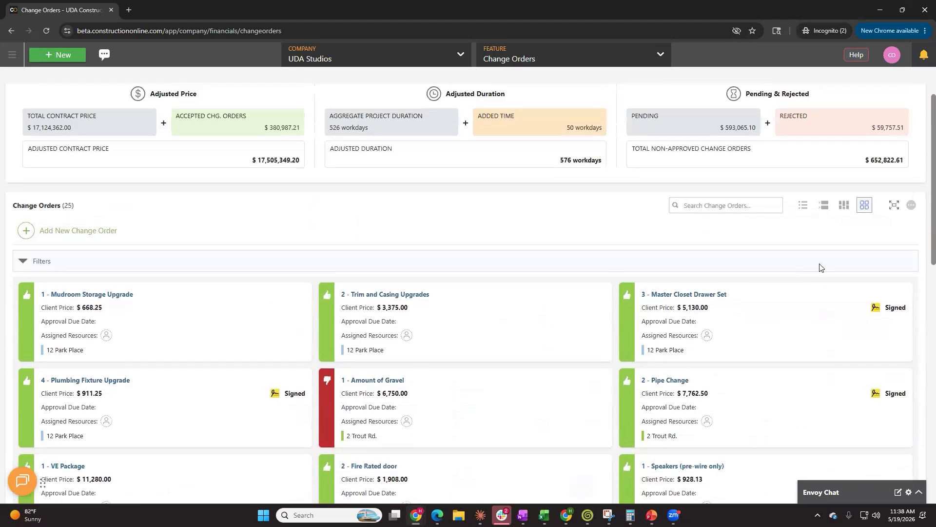
Switch to the grouped list view and reverse the order of the Approval Status groups
left_click(823, 205)
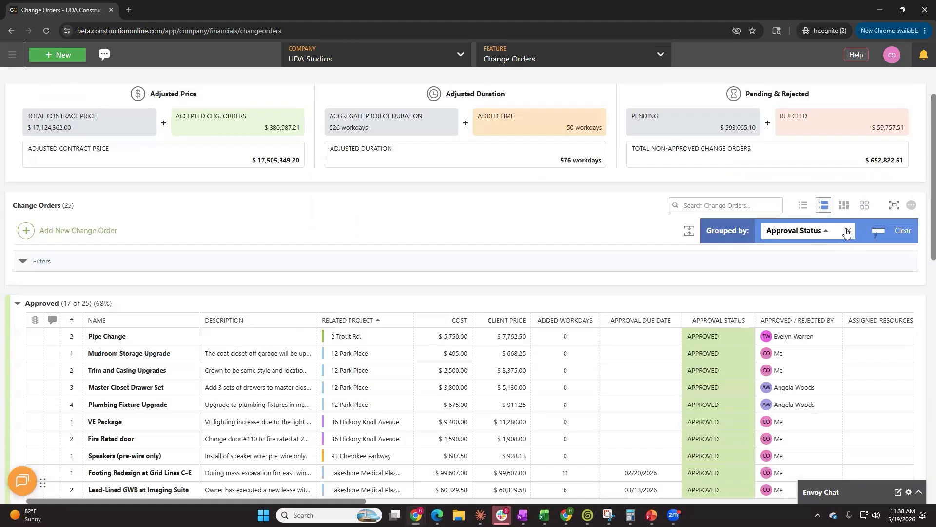
left_click(827, 232)
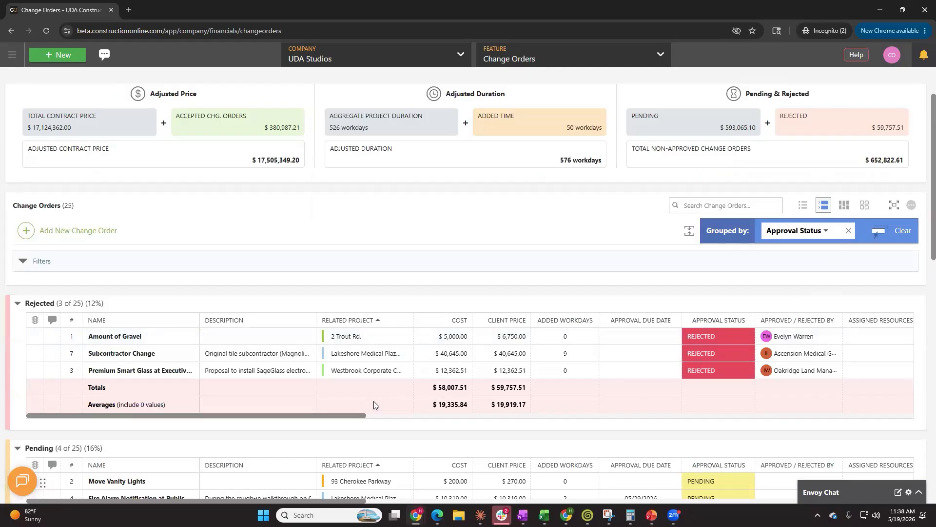
Remove the Approval Status grouping and group the list by Related Project instead
left_click(849, 230)
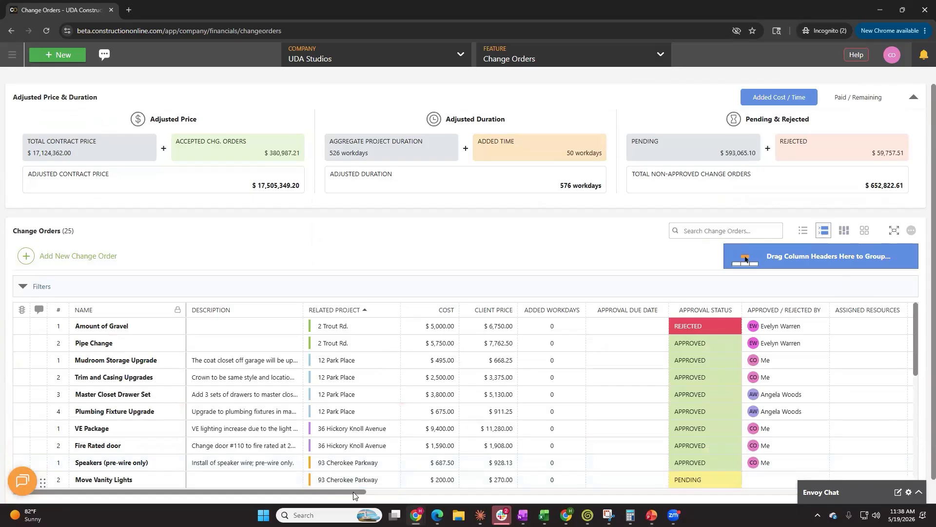
mouse_move(355, 492)
left_mouse_down()
mouse_move(652, 500)
mouse_move(883, 481)
mouse_move(357, 482)
left_mouse_up()
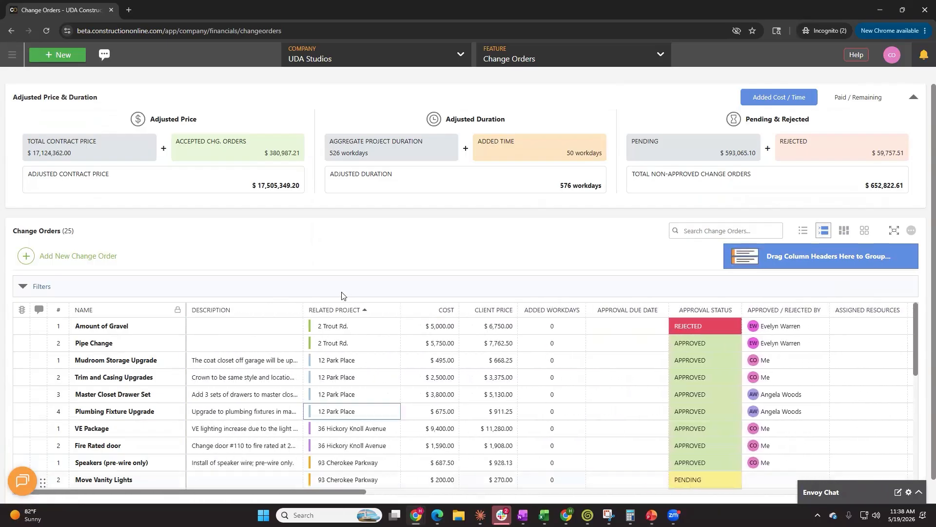
left_click_drag(443, 313, 761, 260)
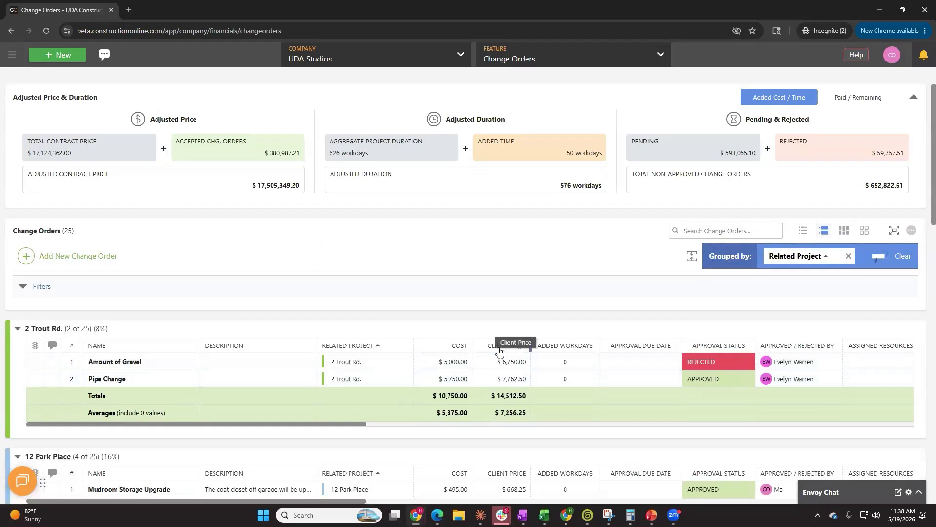
Scroll through the project groups to review each project's change orders and totals
left_click(646, 360)
scroll(507, 317, "down", 6)
scroll(532, 318, "down", 5)
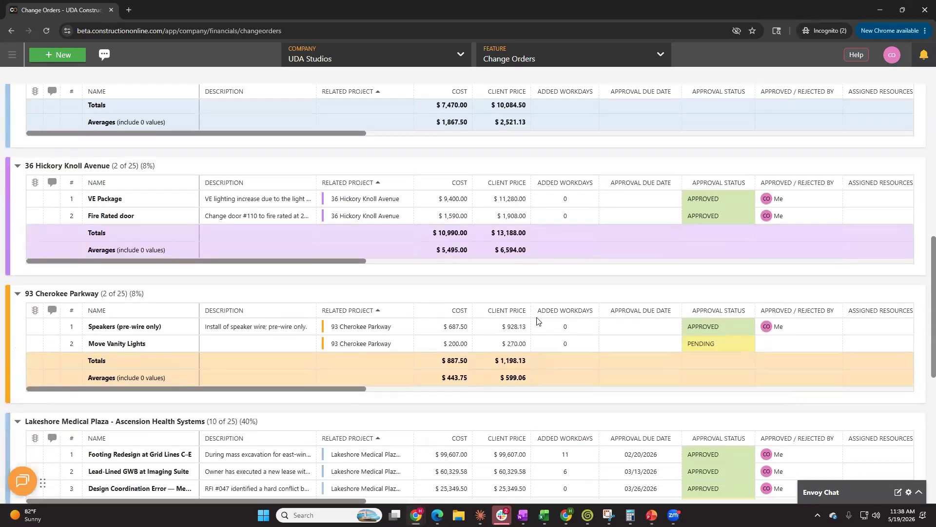
scroll(536, 319, "down", 3)
scroll(538, 323, "down", 3)
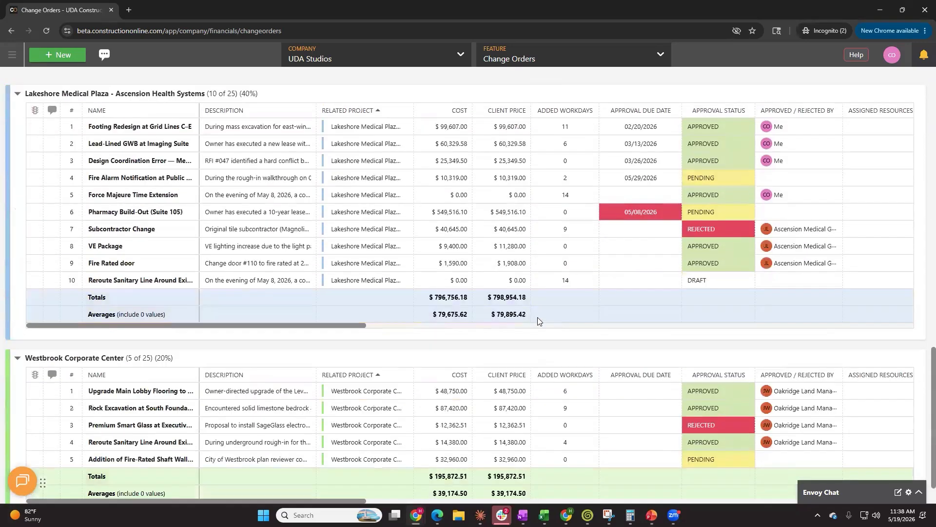
scroll(531, 326, "down", 1)
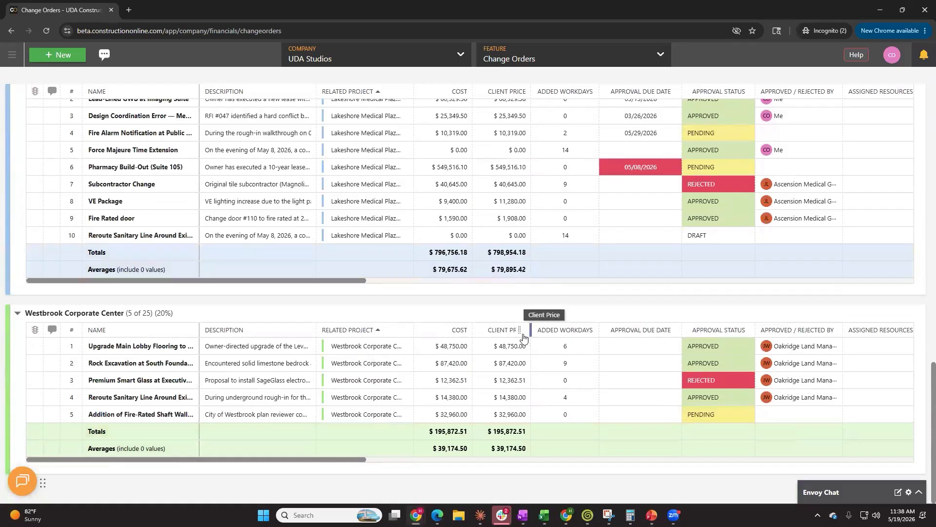
scroll(517, 334, "up", 10)
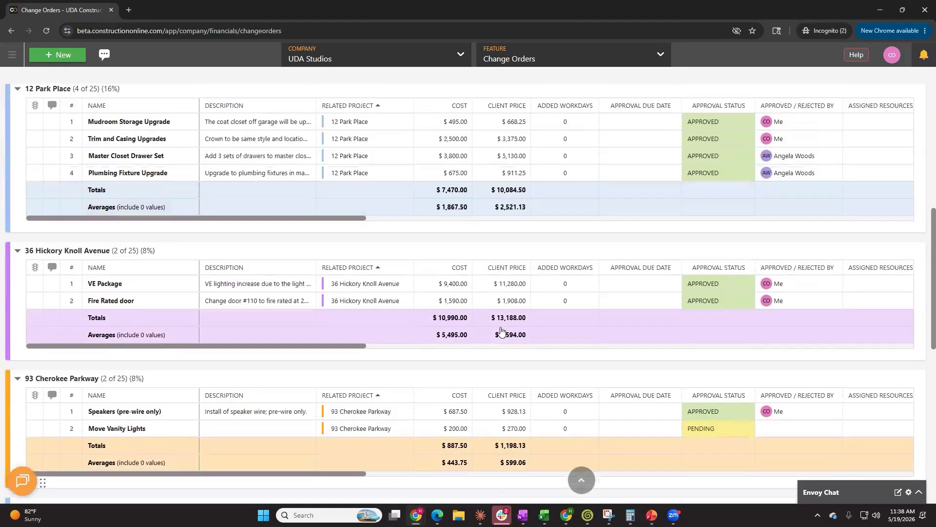
scroll(500, 331, "up", 7)
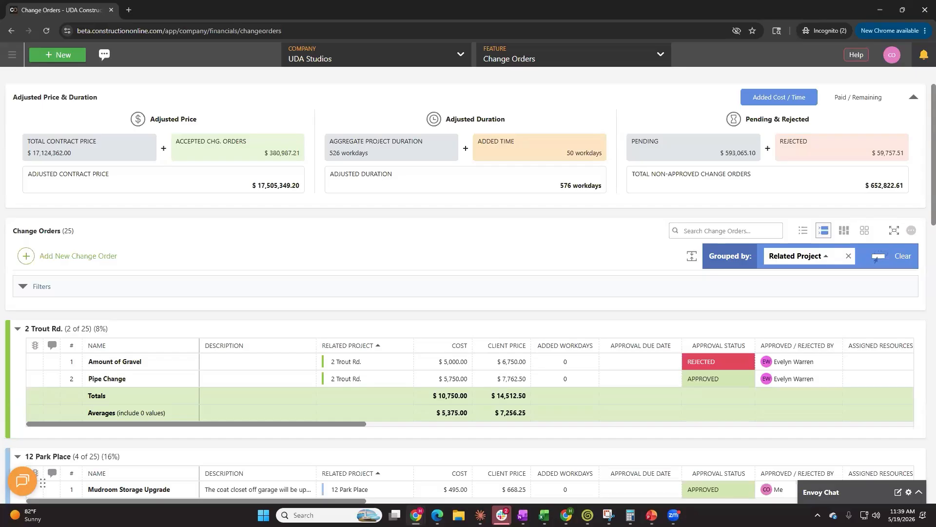
Switch back to column view organized by Type
left_click(844, 230)
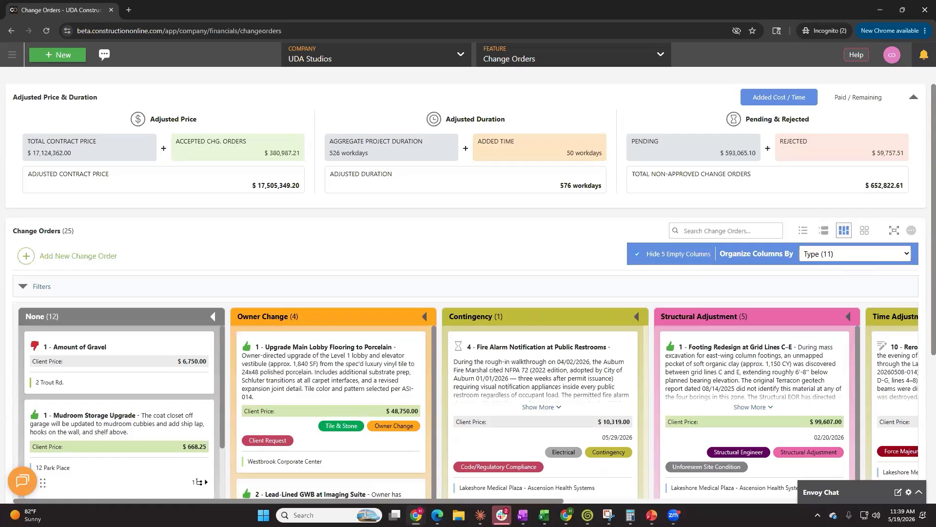
scroll(592, 490, "down", 3)
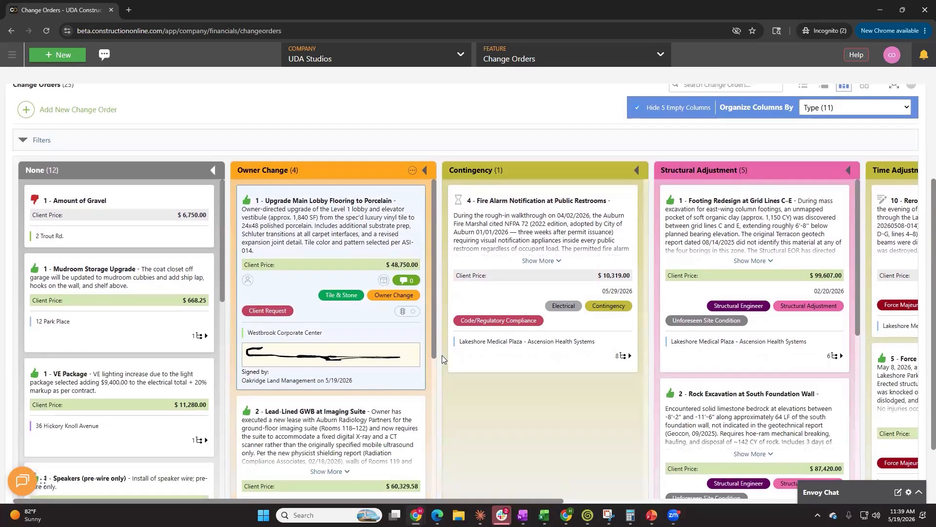
mouse_move(599, 511)
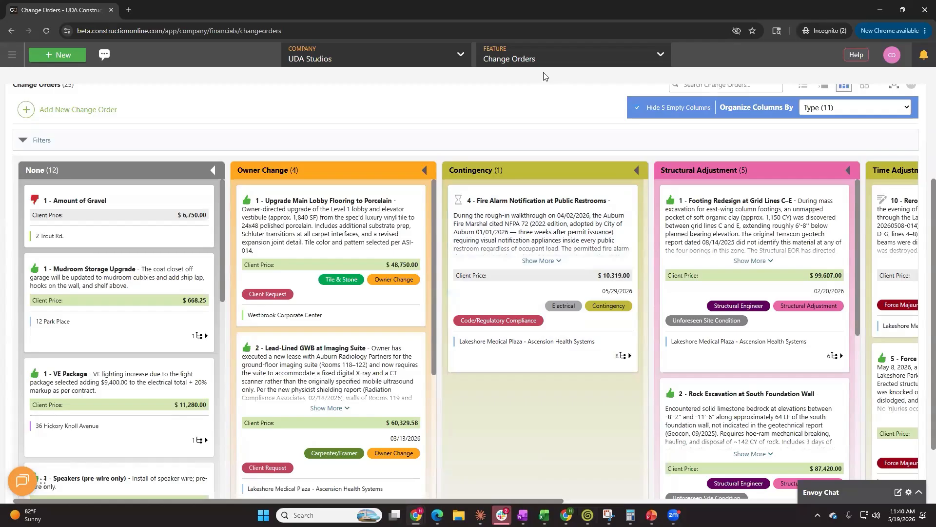
Open the Change Order reports in the company's Financial Reports & Documents
left_click(539, 54)
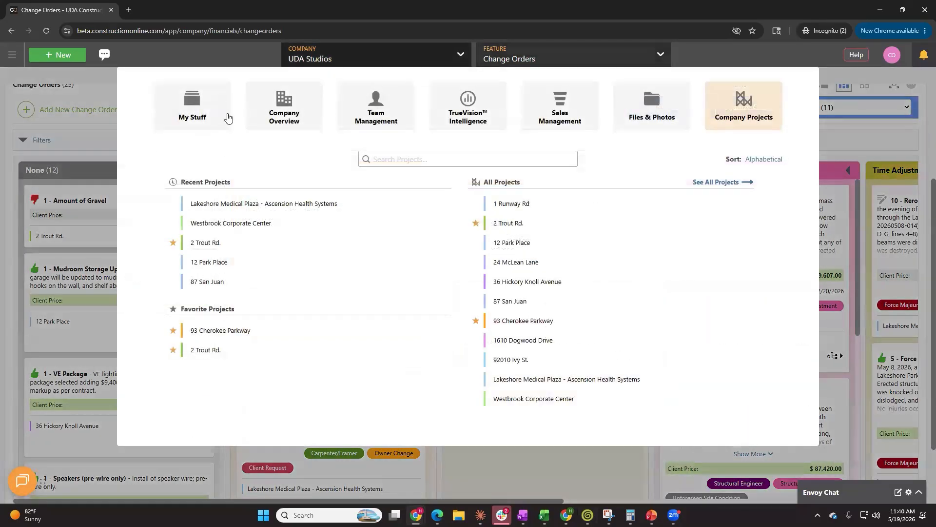
left_click(284, 109)
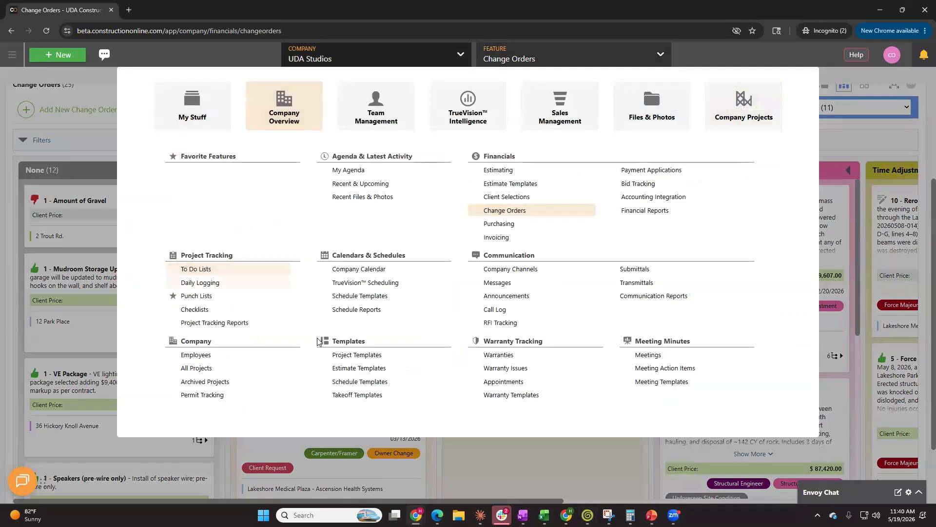
left_click(639, 216)
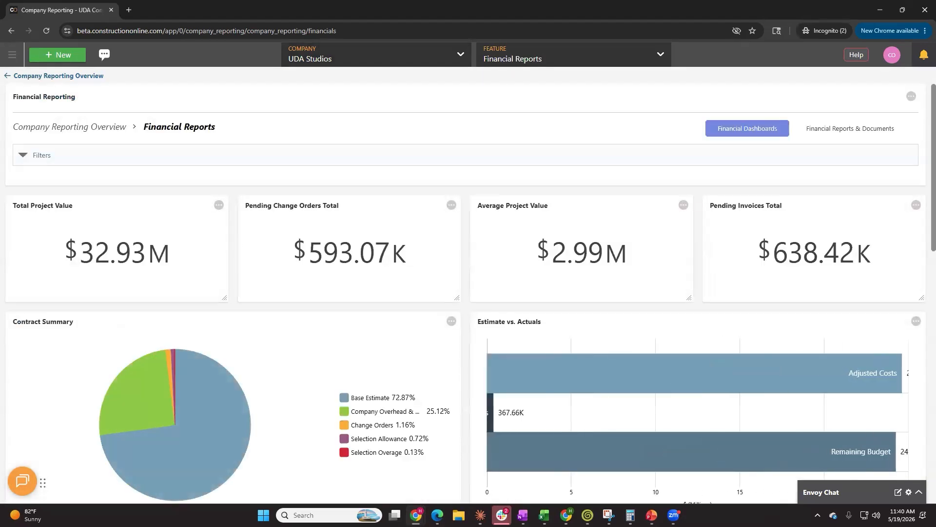
left_click(861, 135)
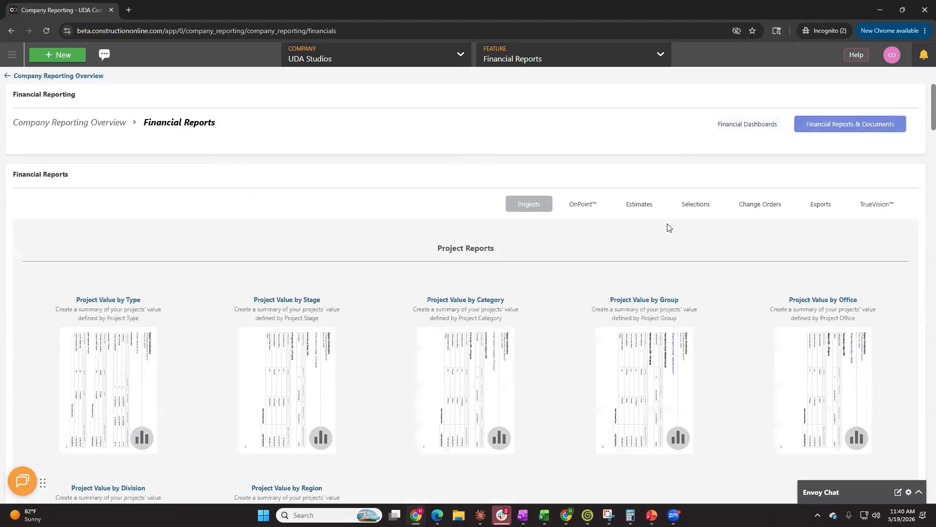
left_click(767, 204)
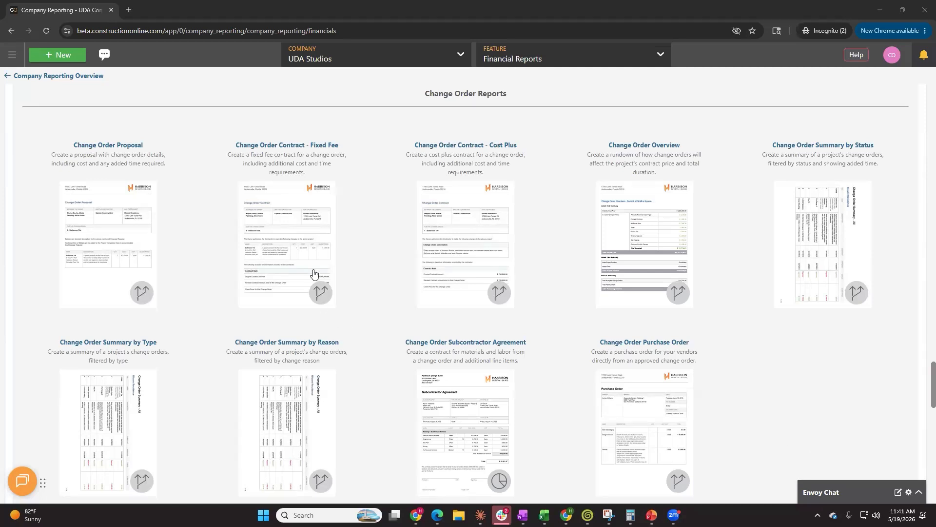
Review the tabs of the Create Change Order Proposal dialog without creating it
mouse_move(284, 259)
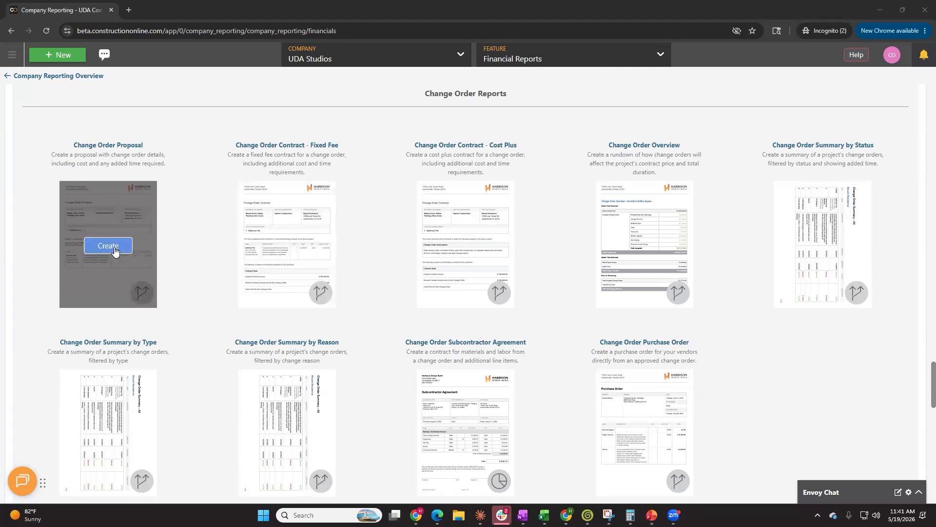
left_click(114, 247)
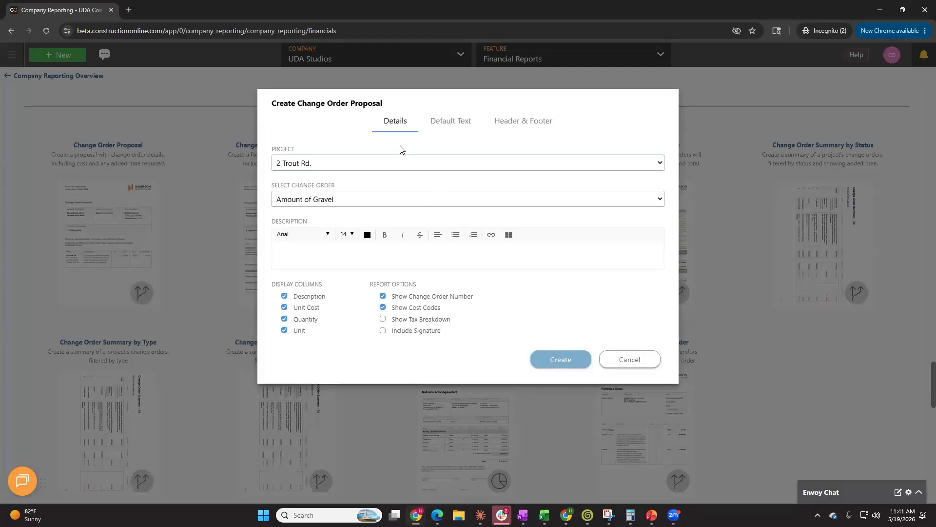
left_click(463, 128)
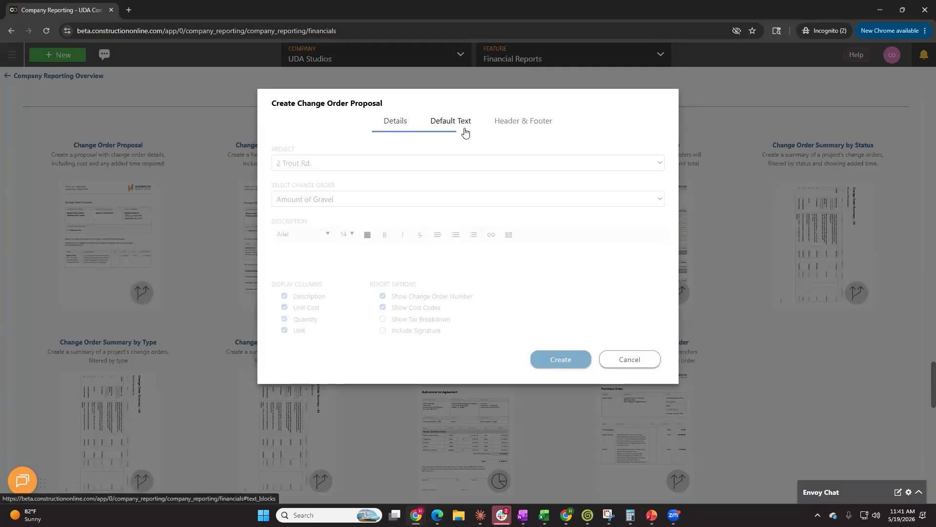
left_click(525, 123)
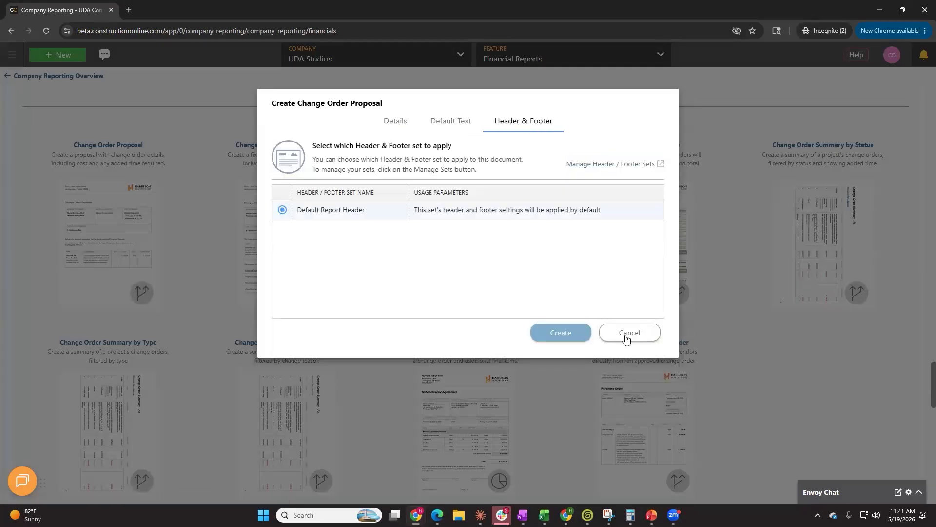
left_click(627, 336)
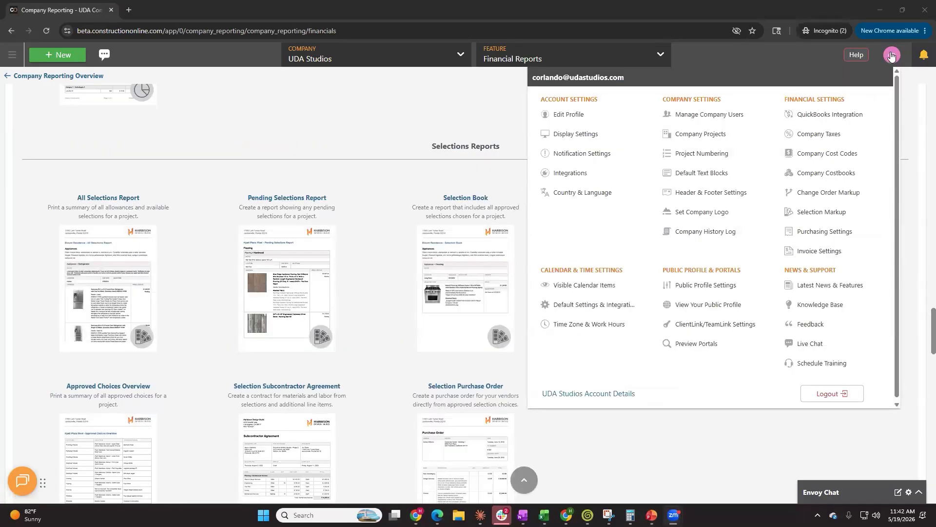
Save Change Order Markup Settings using classification-based percentages with 0% material markup and a per-change-order fee enabled
left_click(865, 195)
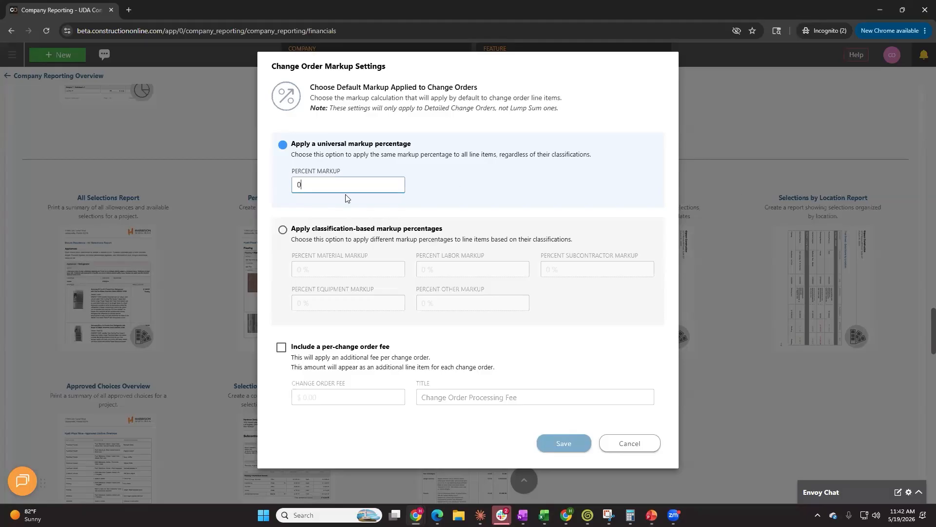
left_click_drag(303, 187, 266, 192)
left_click(301, 229)
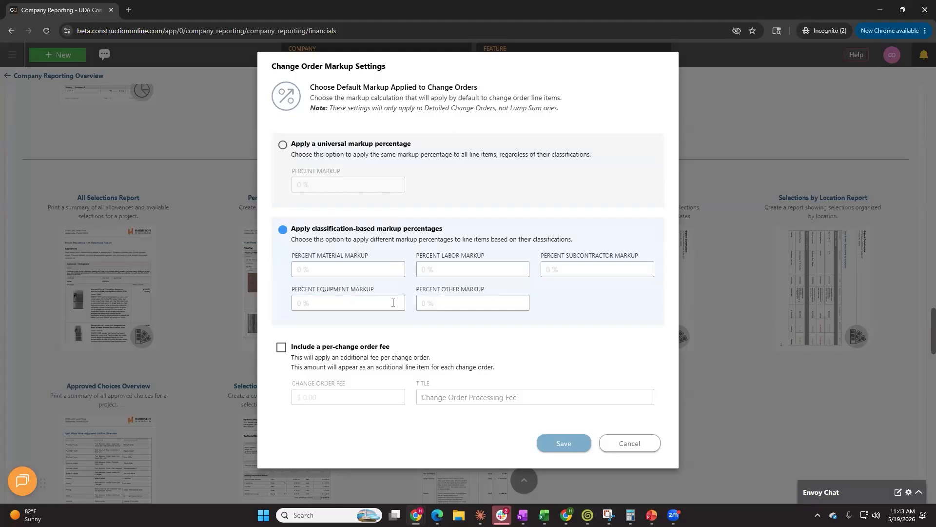
left_click(342, 268)
type("0")
left_click(280, 347)
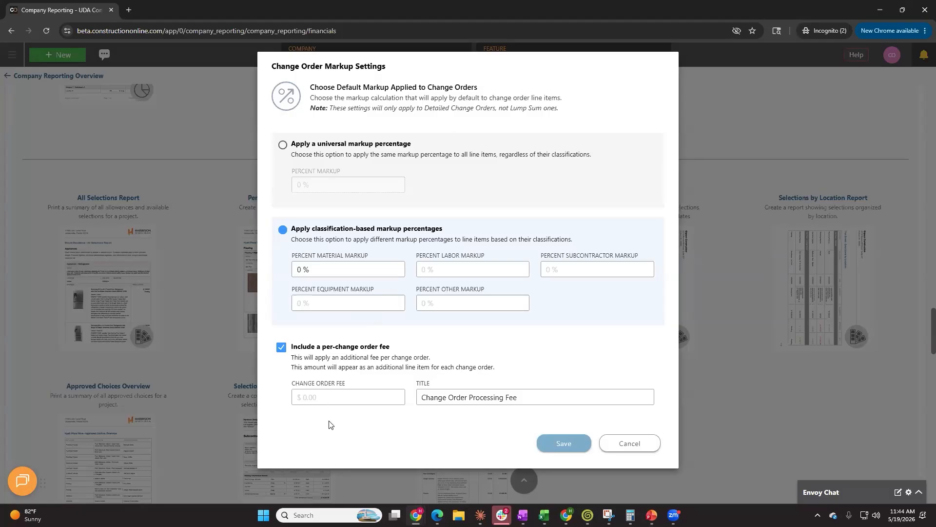
left_click(572, 446)
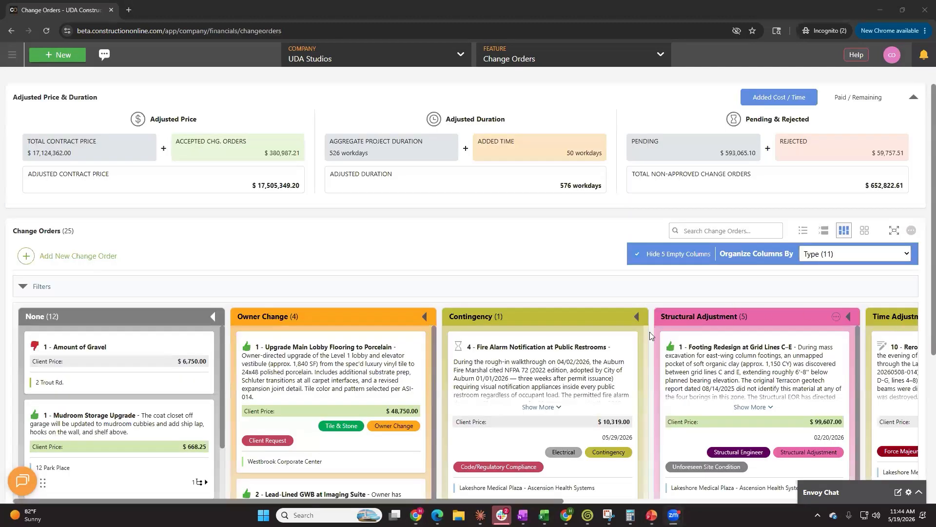
scroll(394, 294, "down", 1)
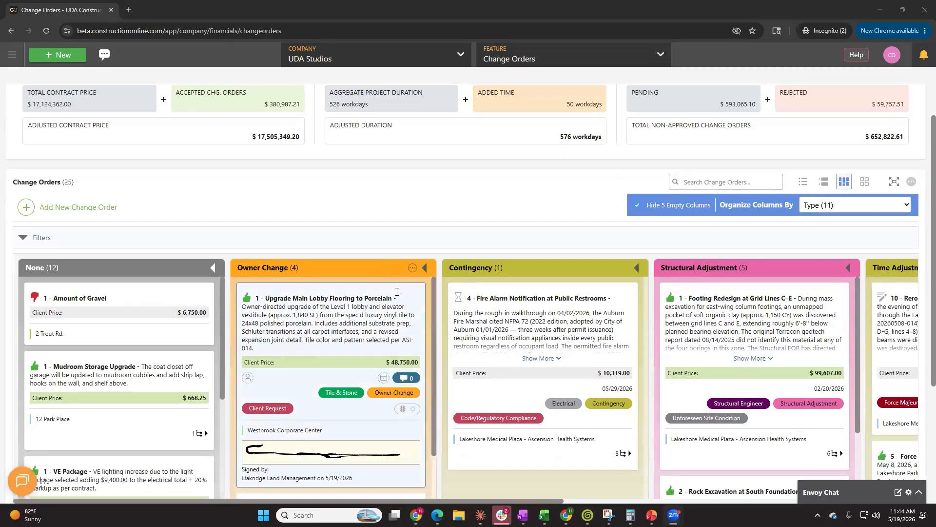
scroll(397, 287, "up", 1)
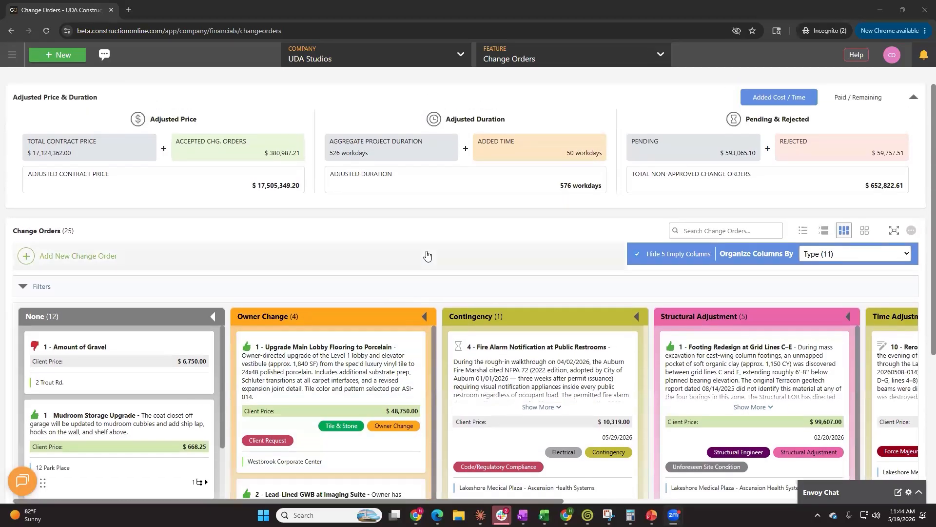
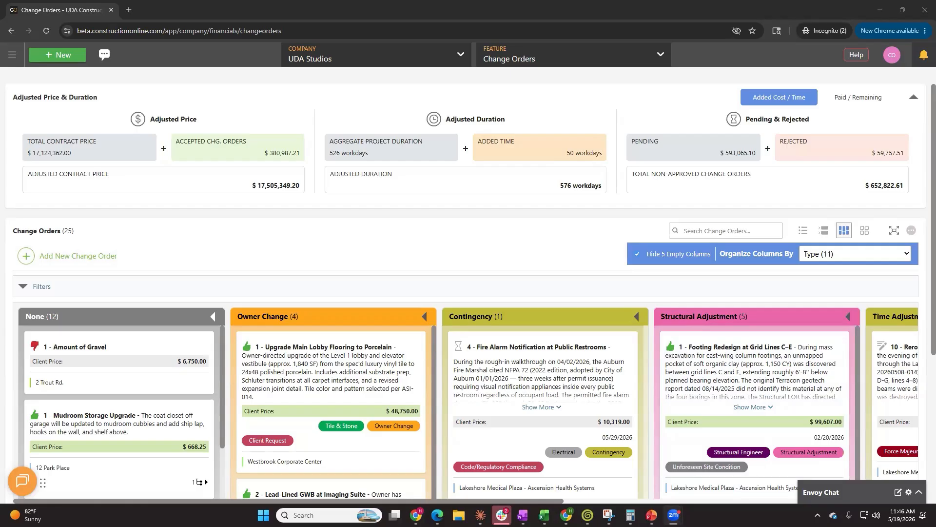
Open the details of the Fire Alarm Notification at Public Restrooms change order
scroll(594, 298, "down", 2)
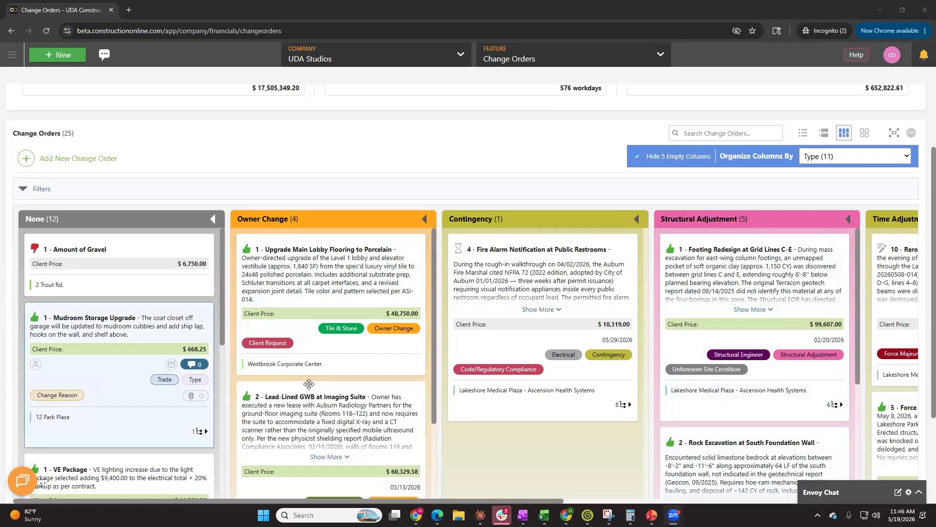
mouse_move(352, 280)
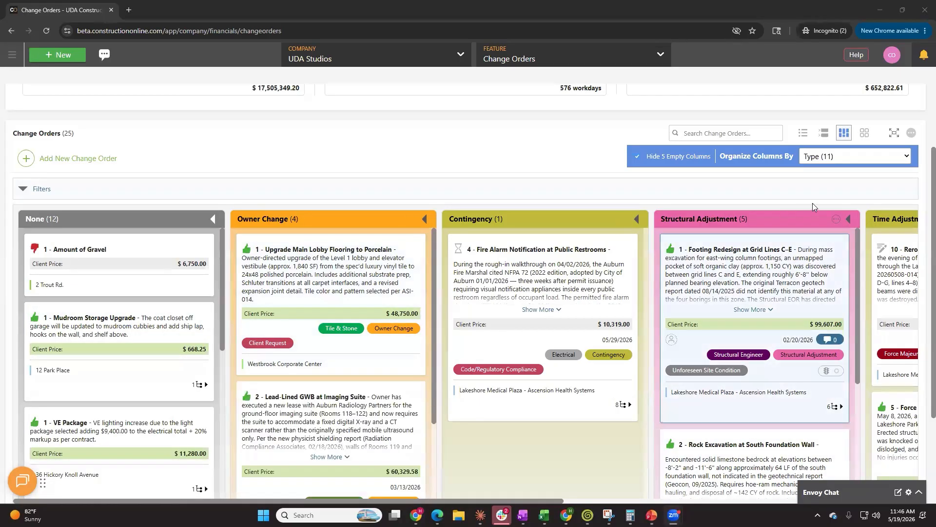
left_click(489, 263)
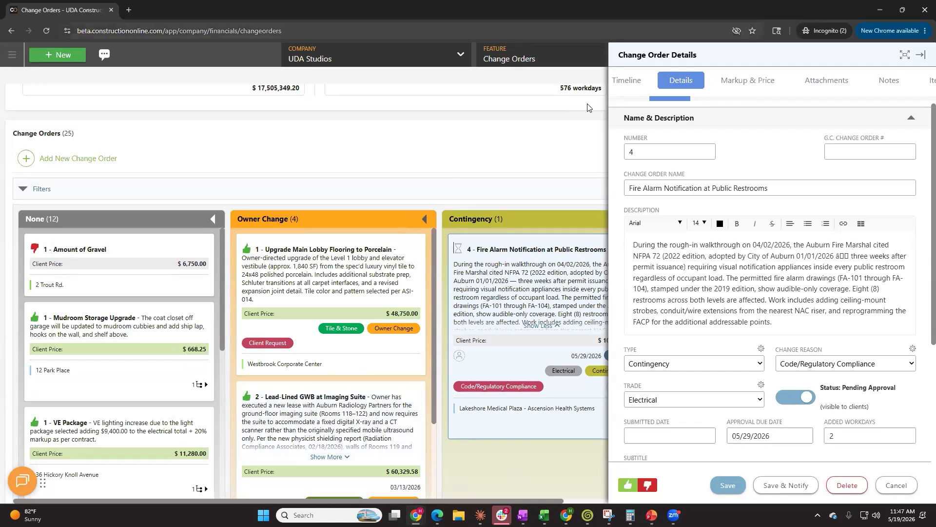
Draft a comment on the change order addressed to ClientLink user Ascension Medical Group, then cancel it without posting
left_click_drag(656, 103, 892, 90)
left_click(893, 83)
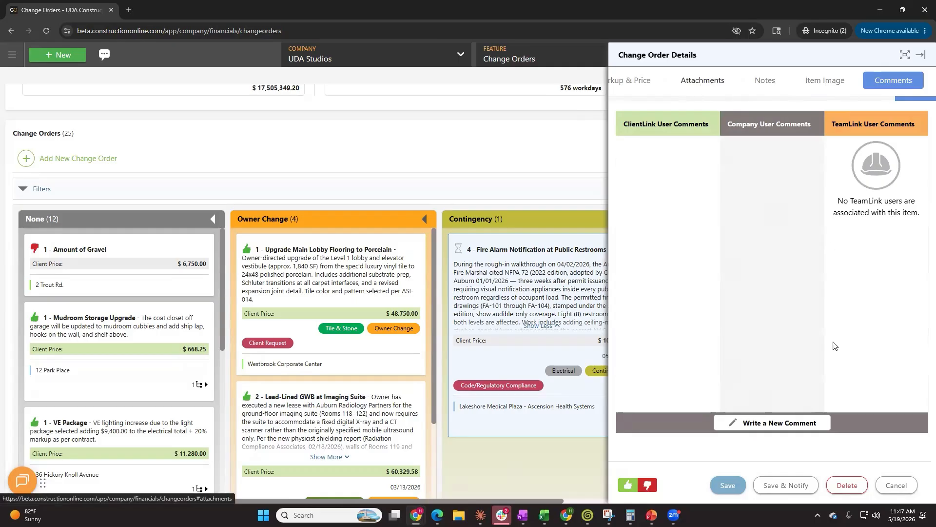
left_click(781, 430)
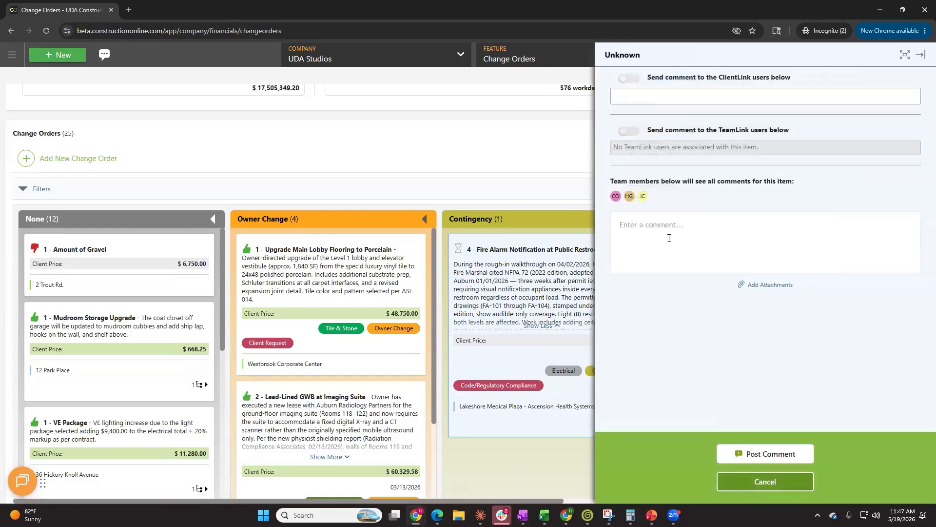
left_click(669, 233)
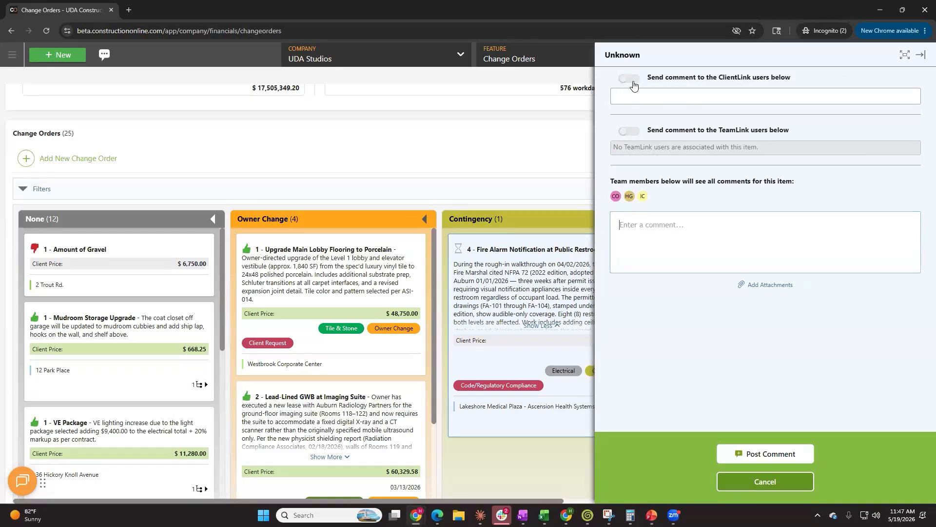
left_click(632, 80)
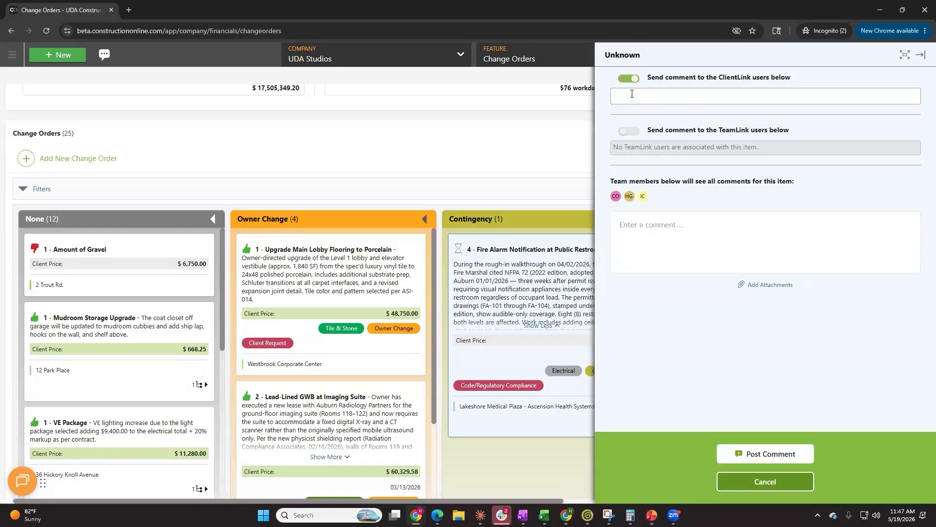
left_click(632, 94)
left_click(634, 122)
left_click(673, 227)
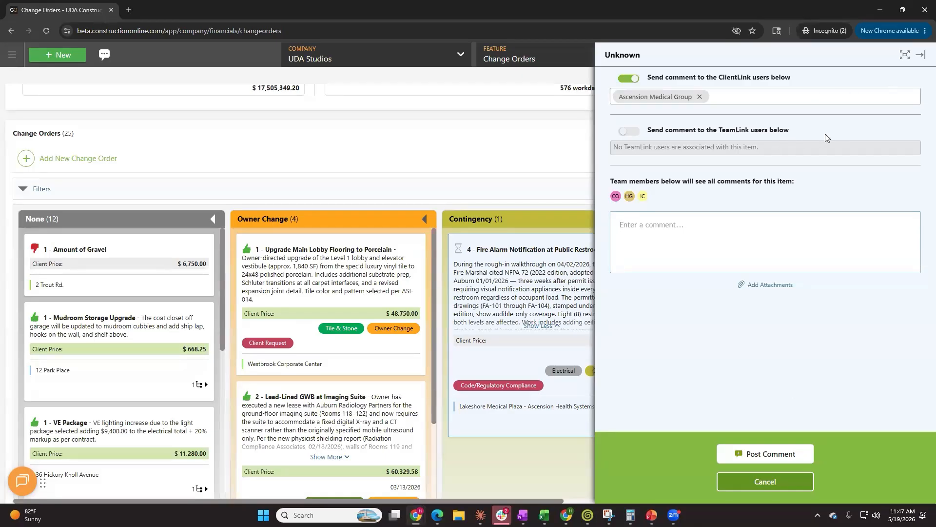
left_click(789, 482)
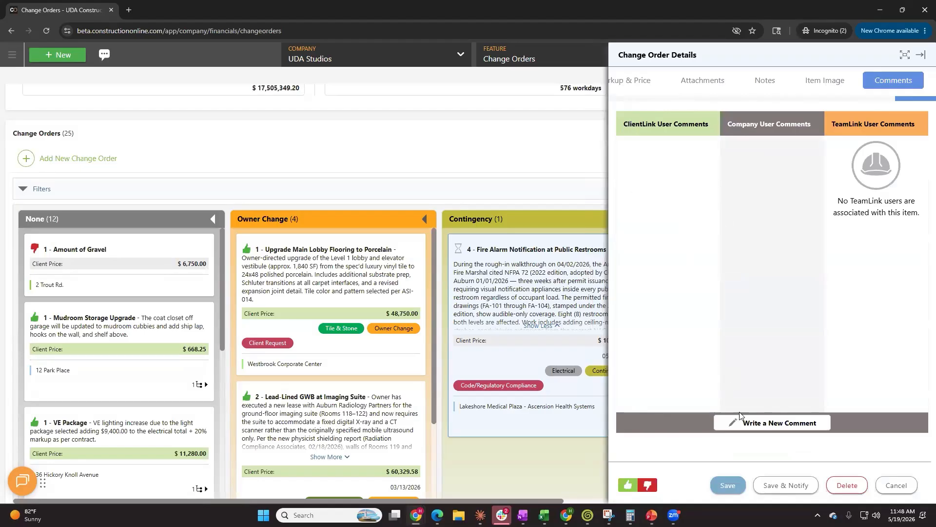
Review the change order's activity timeline and return to its details
left_click_drag(902, 100, 589, 99)
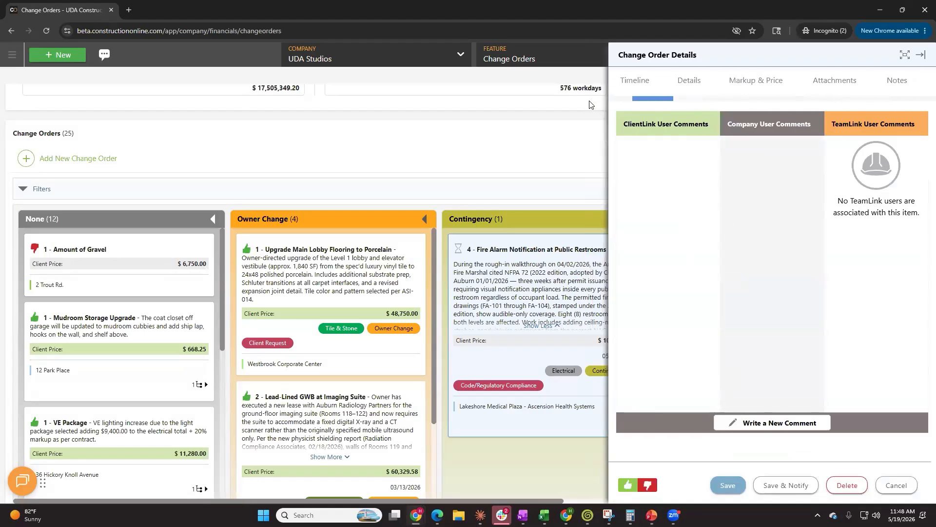
left_click(647, 81)
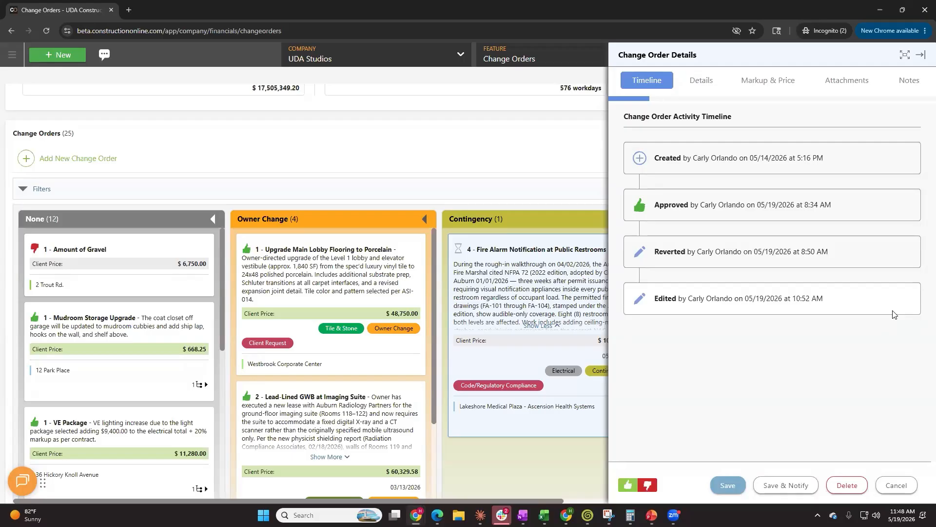
left_click(705, 81)
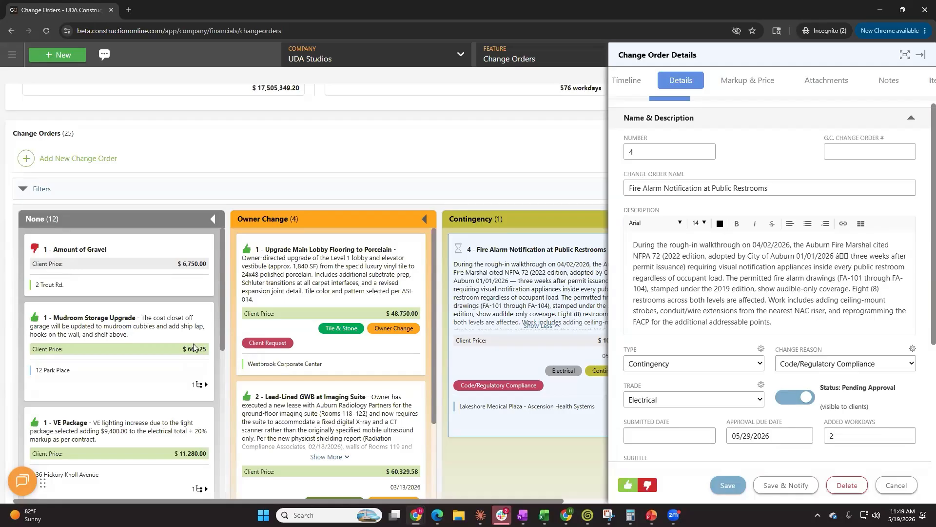
left_click(842, 287)
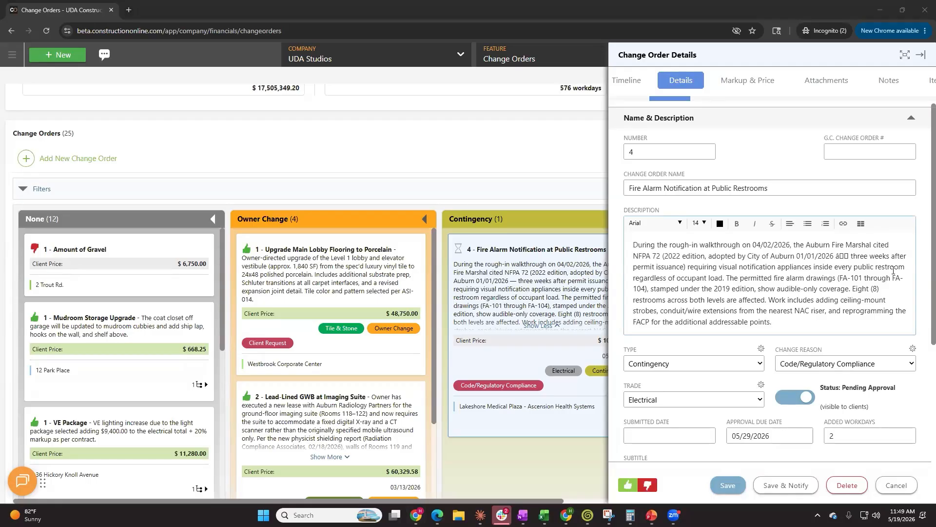
left_click(808, 265)
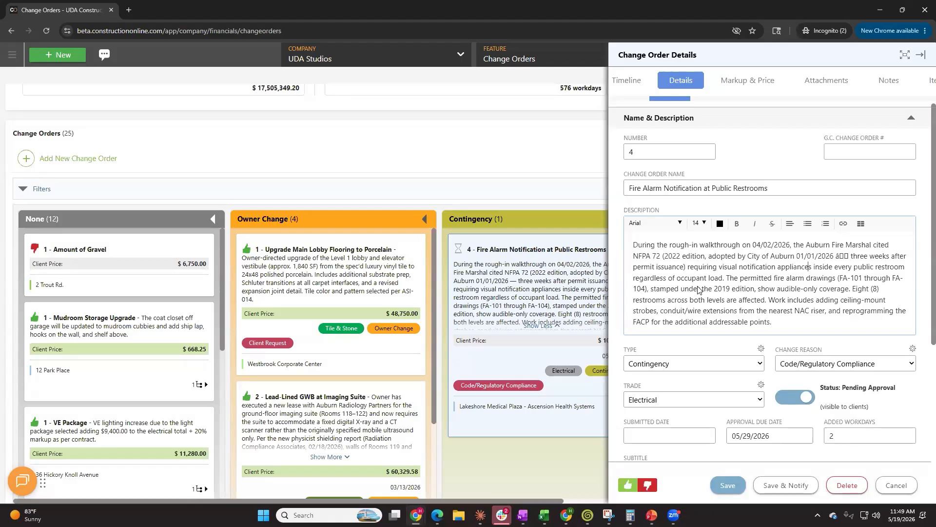
left_click_drag(651, 256, 780, 305)
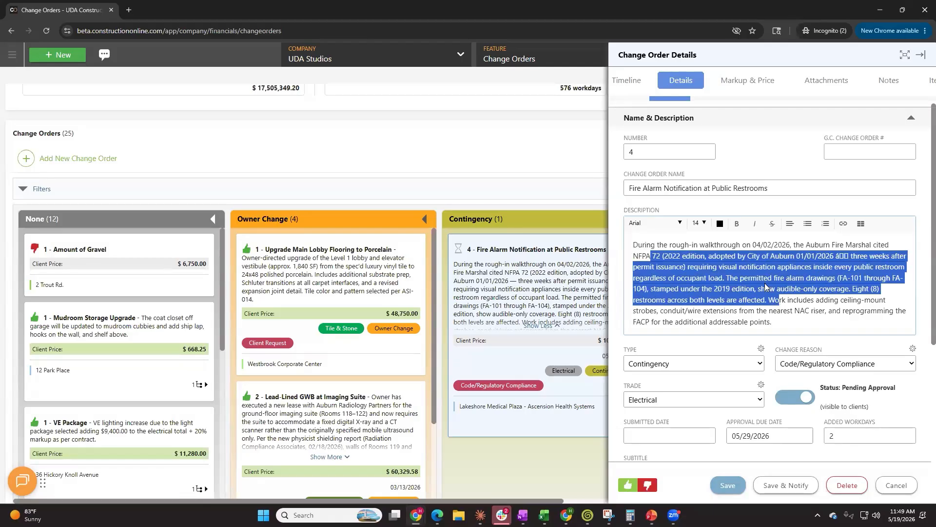
left_click(765, 288)
left_click(636, 257)
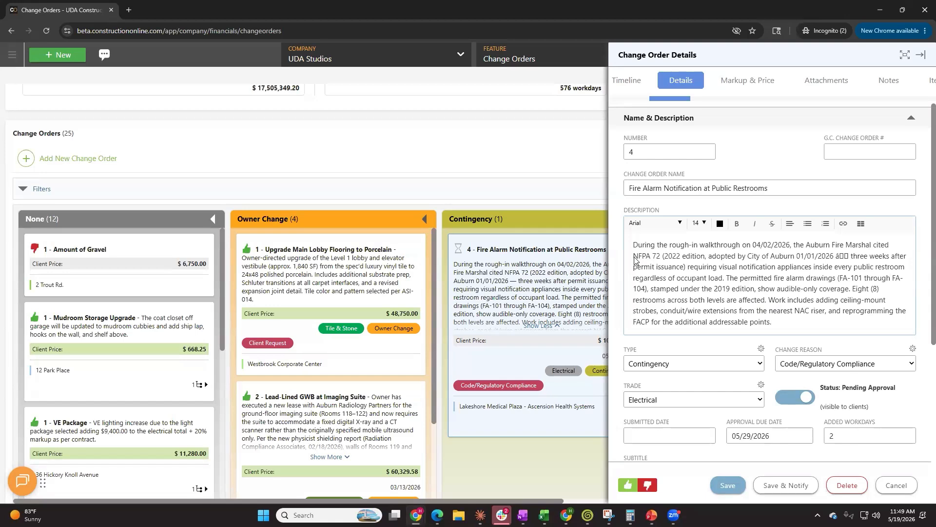
Add a numbered list with Item 1 and Item 2 at the end of the change order description
left_click(791, 330)
key("Return")
key("Return")
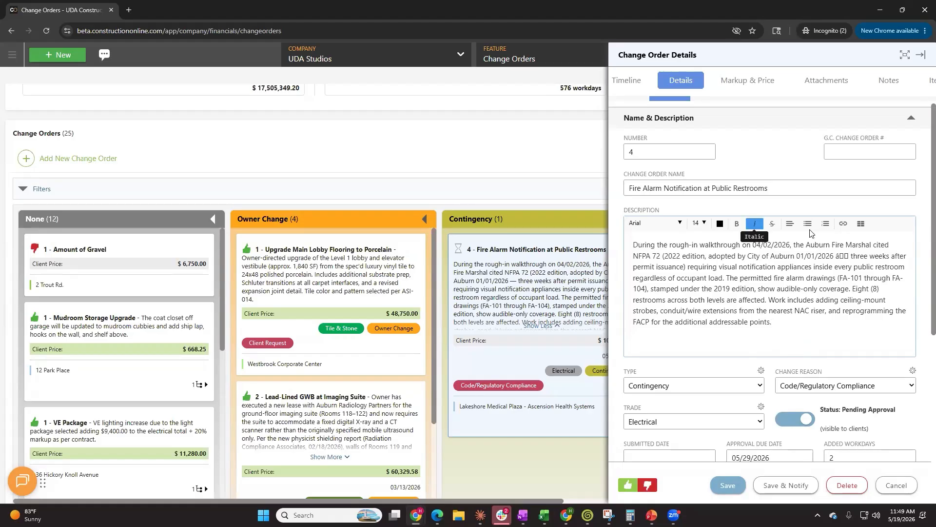
left_click(825, 224)
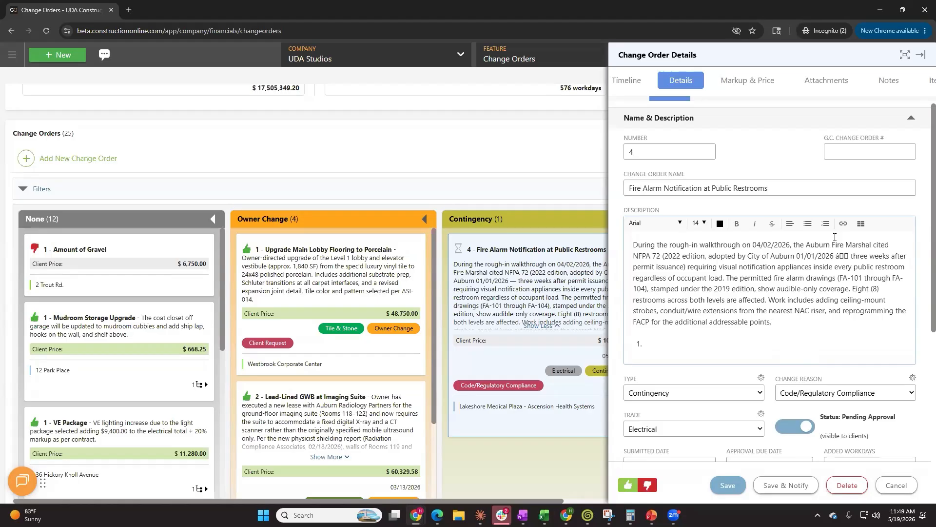
type("Item 1")
key("Return")
type("Item ")
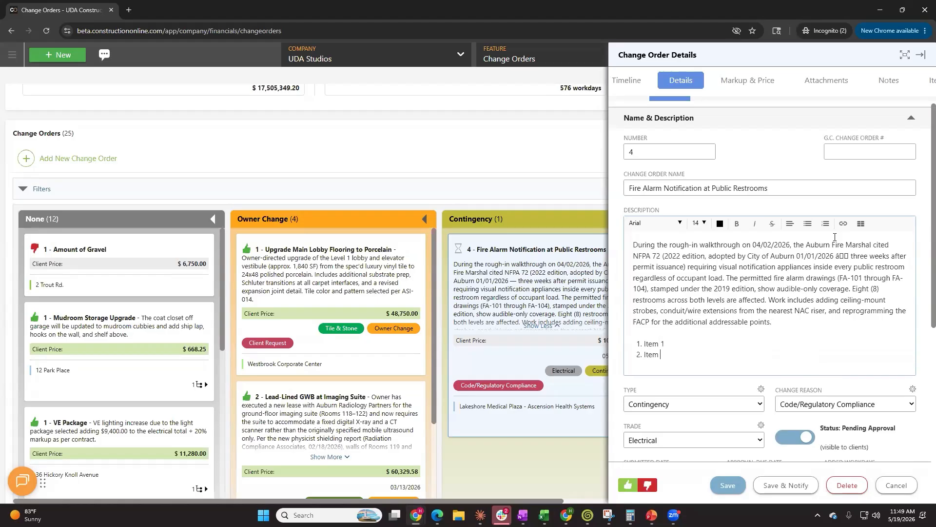
type("2")
Close the change order details without saving the changes
left_click(634, 83)
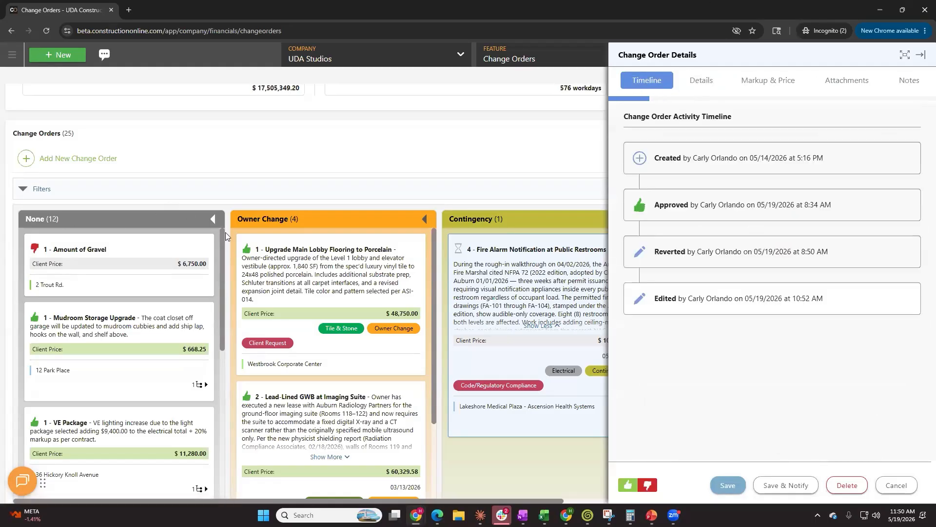
mouse_move(340, 363)
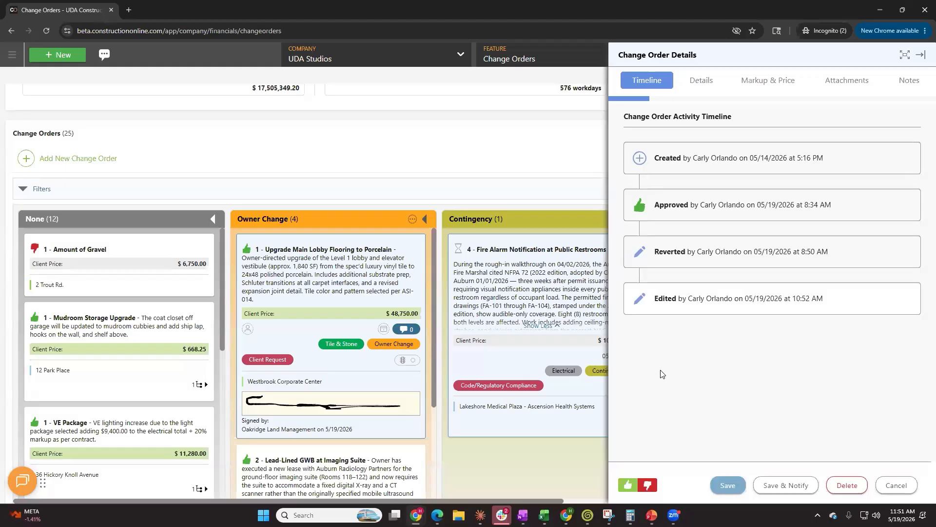
left_click(896, 486)
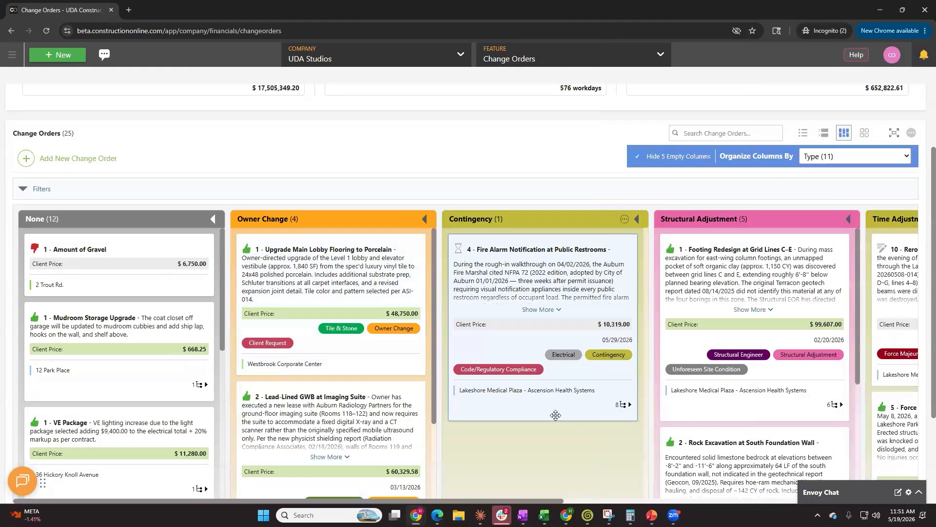
scroll(571, 431, "down", 1)
scroll(579, 441, "down", 1)
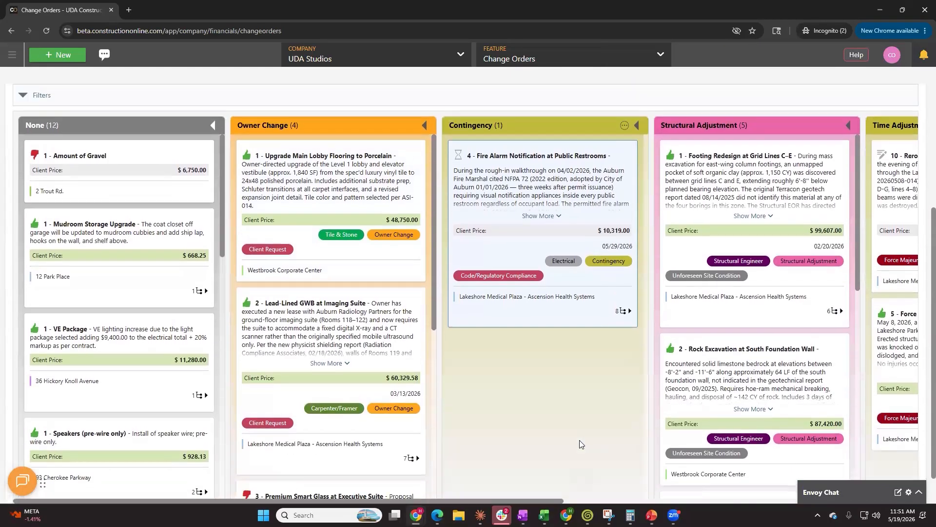